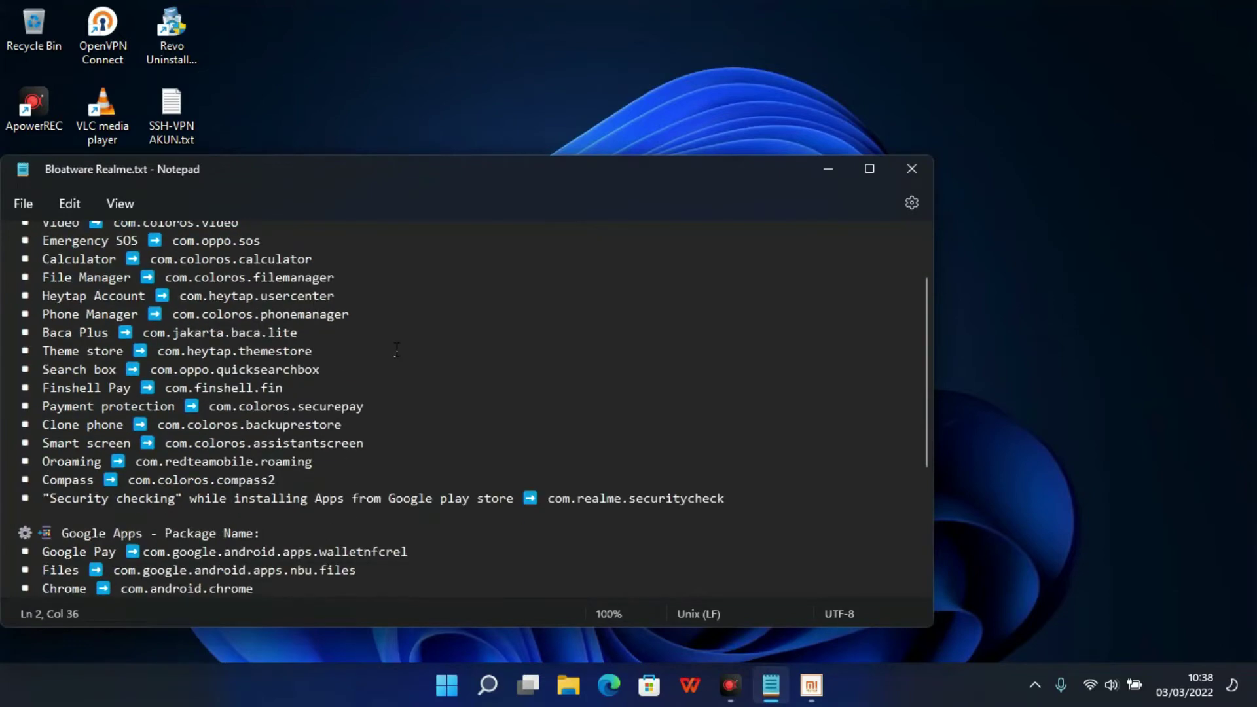
Switch from the Notepad package list to the REALME tool and read the connected phone's device info over ADB
{"action": "scroll", "coordinate": [396, 348], "scroll_direction": "up", "scroll_amount": 5}
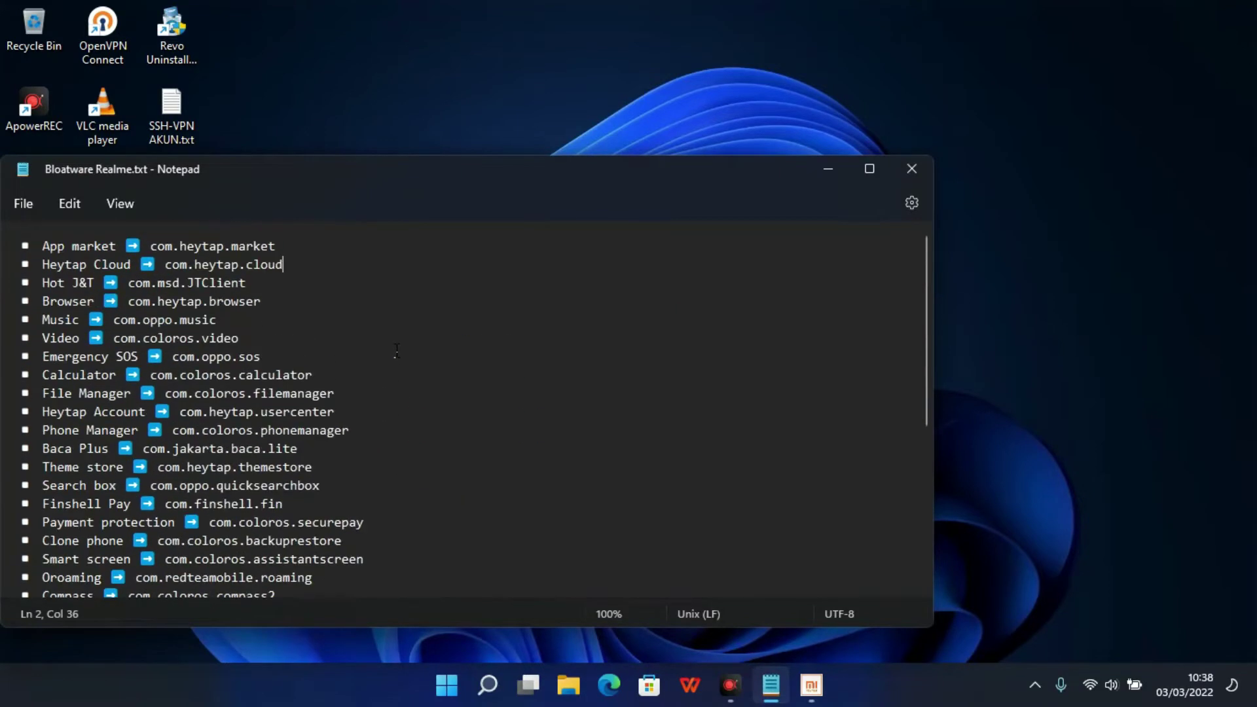
{"action": "mouse_move", "coordinate": [811, 687]}
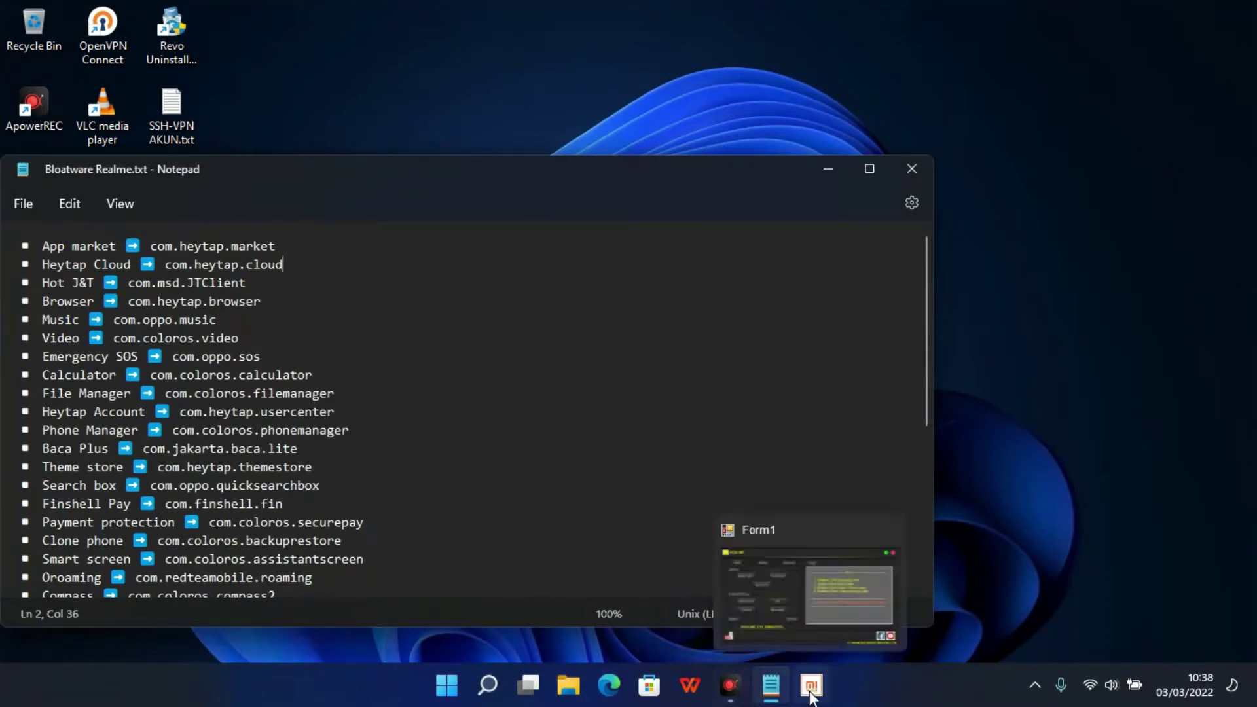
{"action": "left_click", "coordinate": [759, 554]}
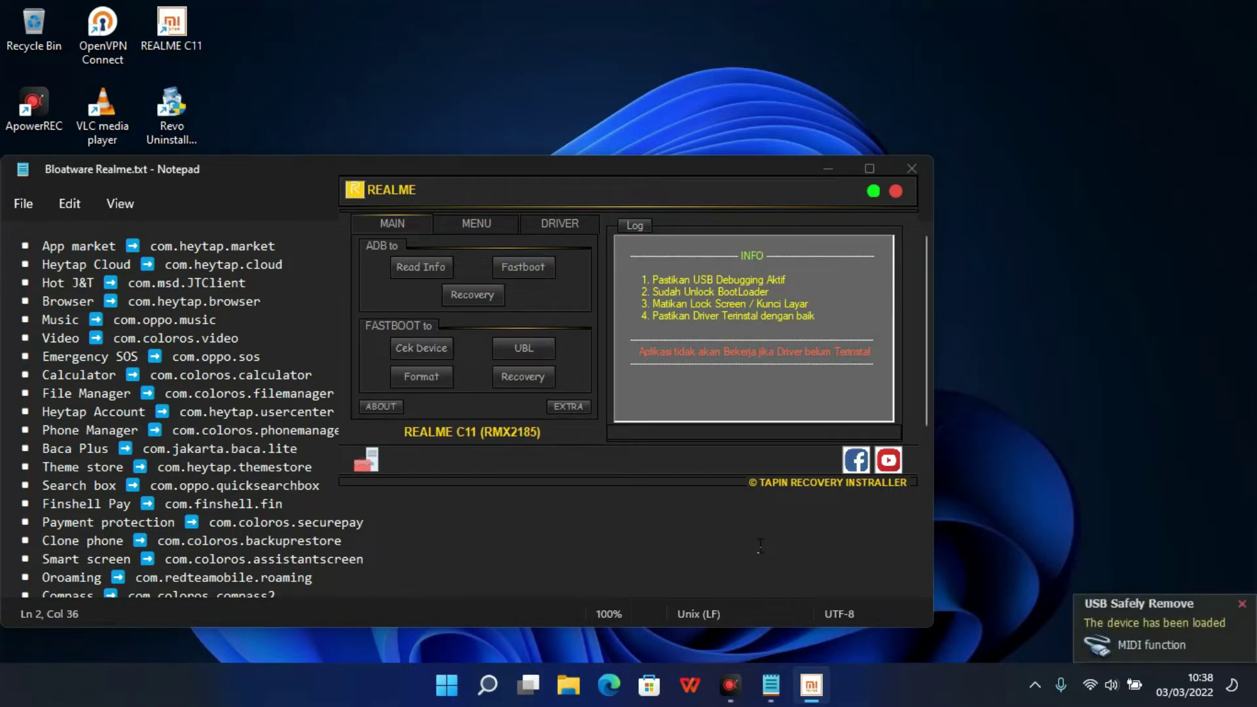
{"action": "left_click", "coordinate": [423, 269]}
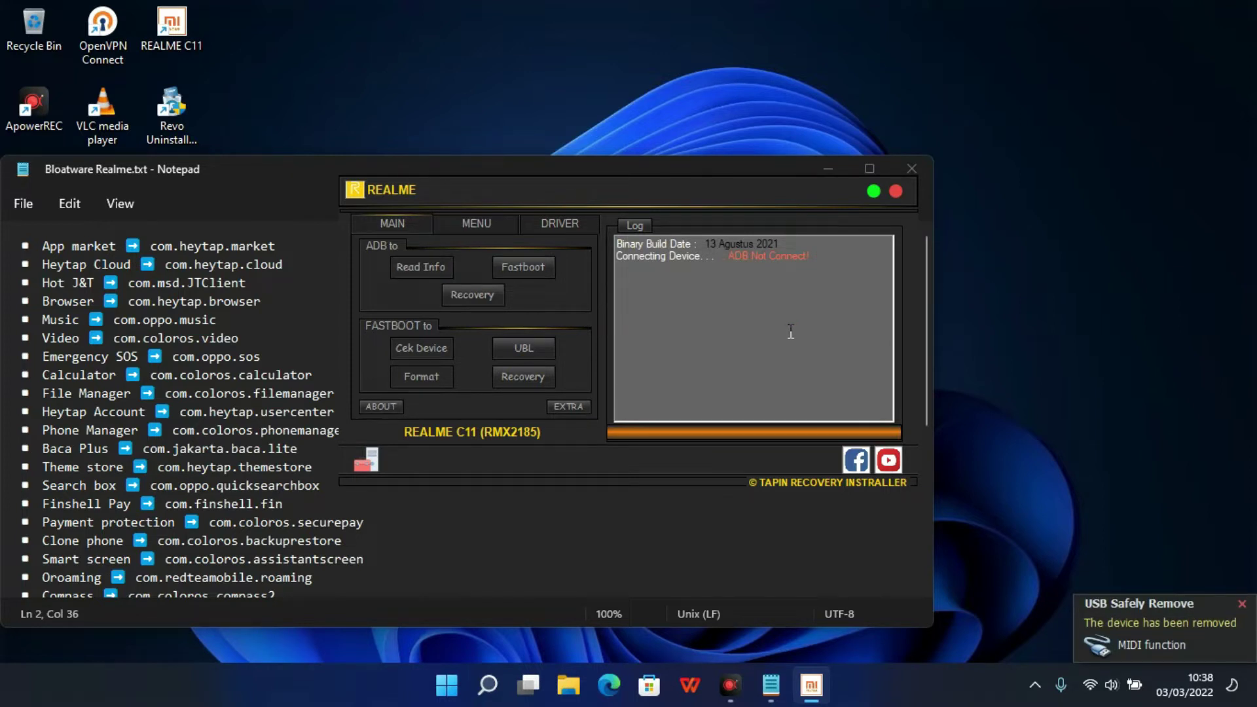
{"action": "left_click", "coordinate": [429, 270]}
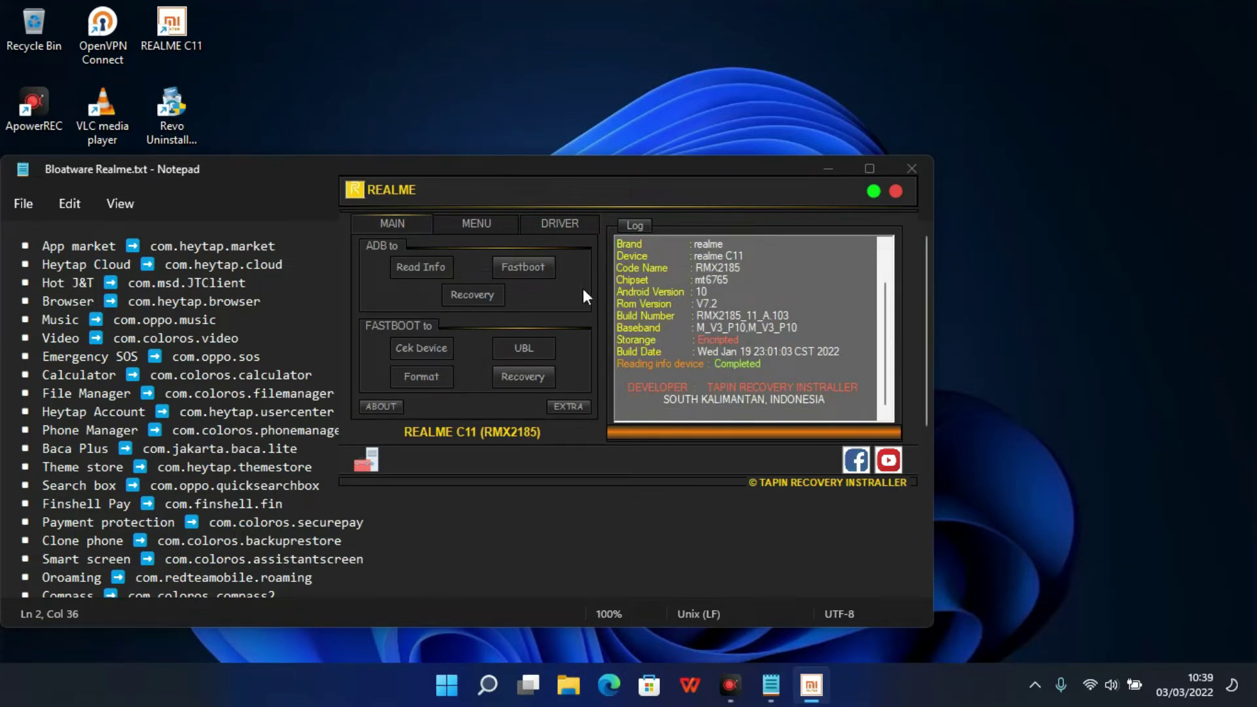
Review the tool's TWRP, sideload and driver options and the TWRP flashing instructions, ending on the main functions
{"action": "left_click", "coordinate": [496, 232]}
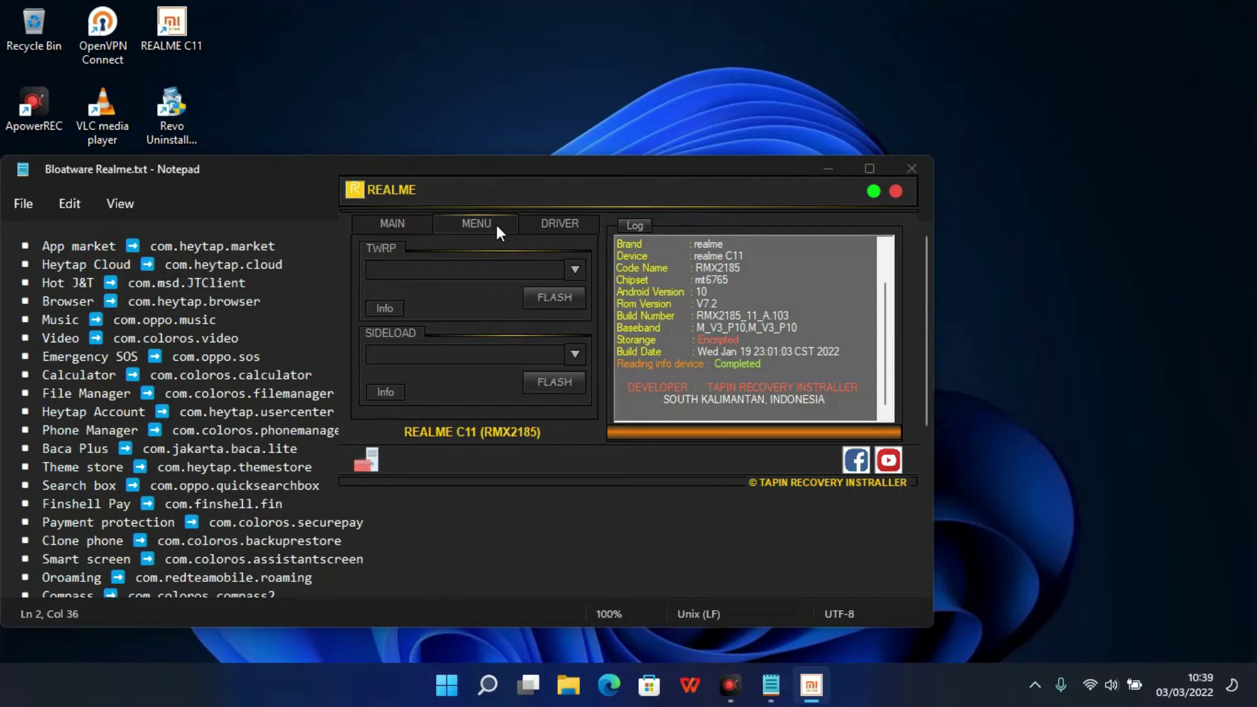
{"action": "left_click", "coordinate": [560, 229]}
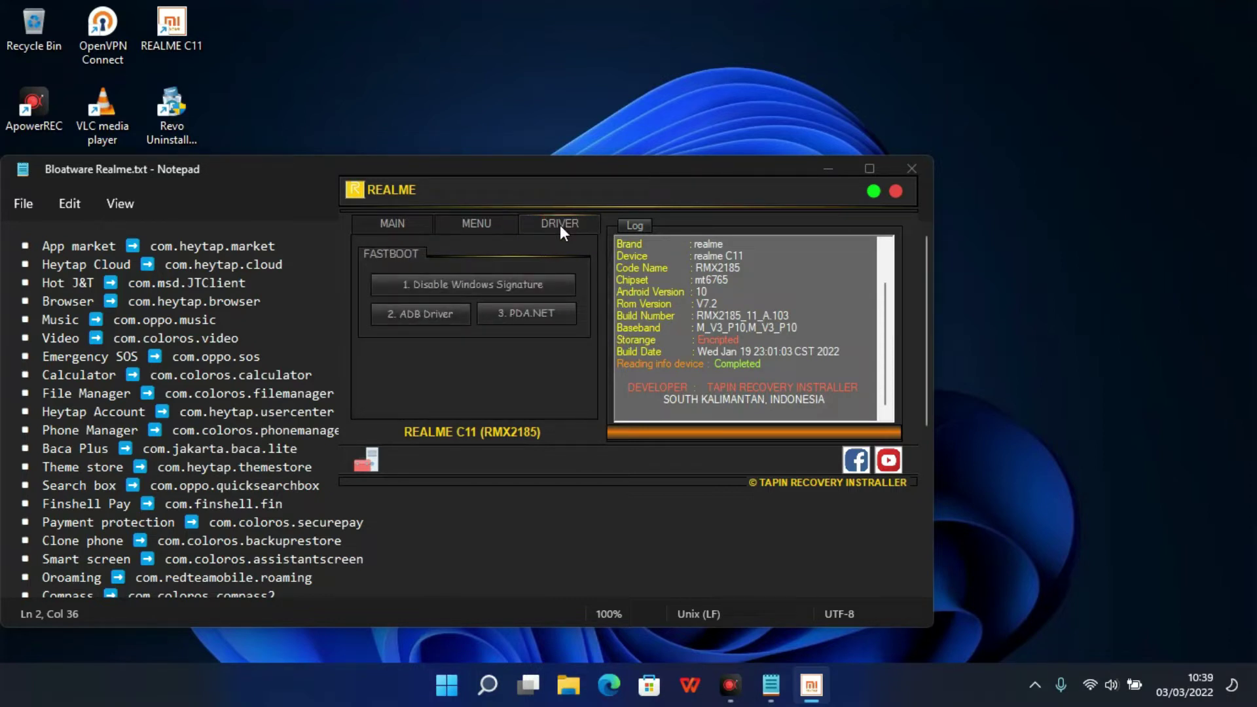
{"action": "left_click", "coordinate": [485, 224]}
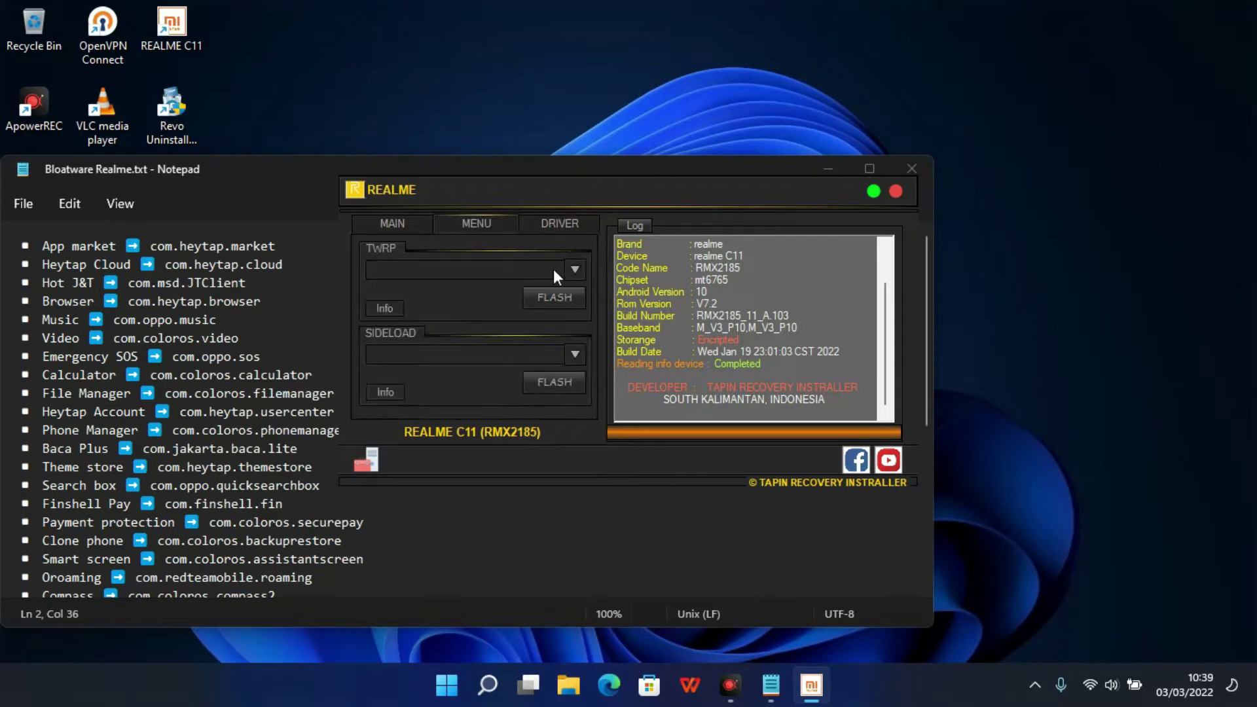
{"action": "left_click", "coordinate": [575, 356]}
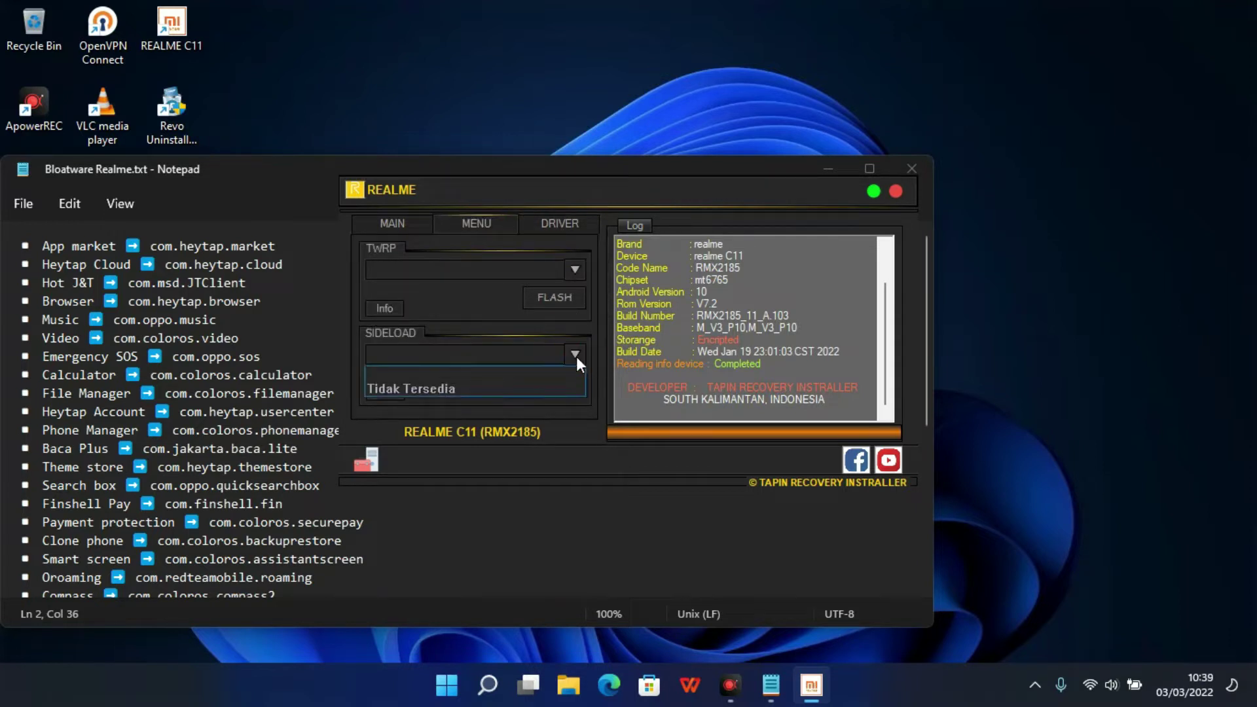
{"action": "left_click", "coordinate": [574, 355]}
{"action": "left_click", "coordinate": [387, 311]}
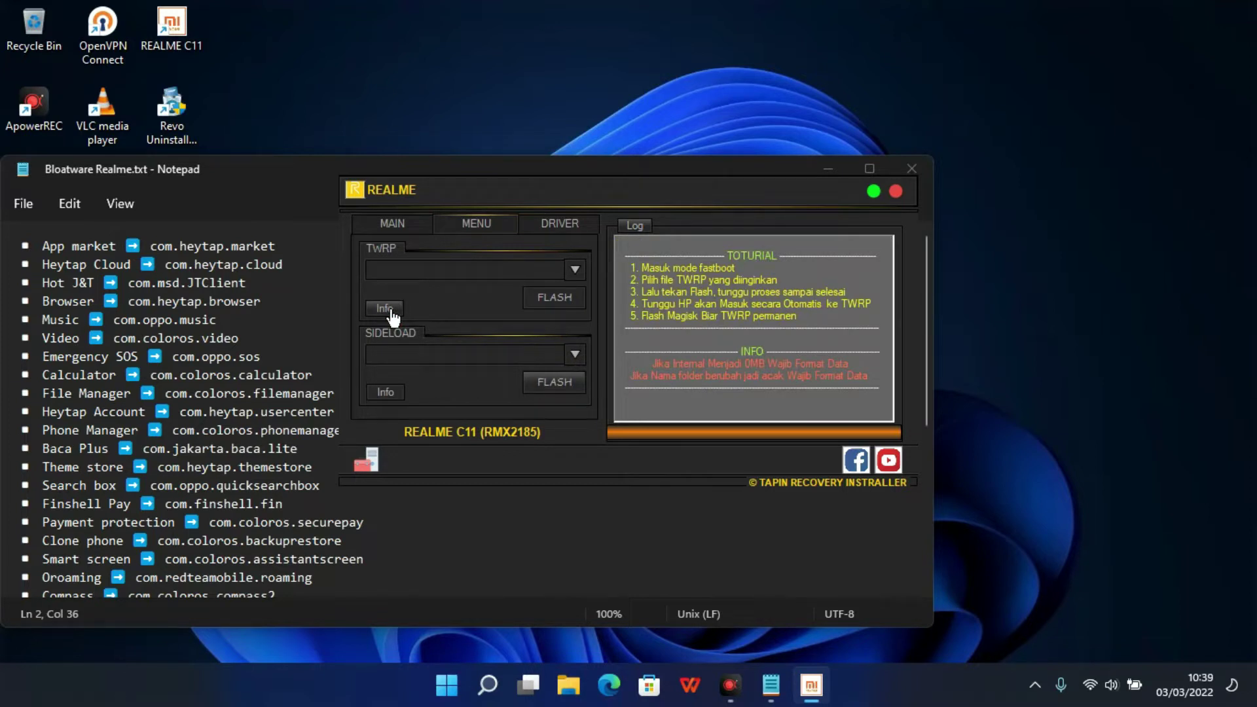
{"action": "left_click", "coordinate": [408, 227]}
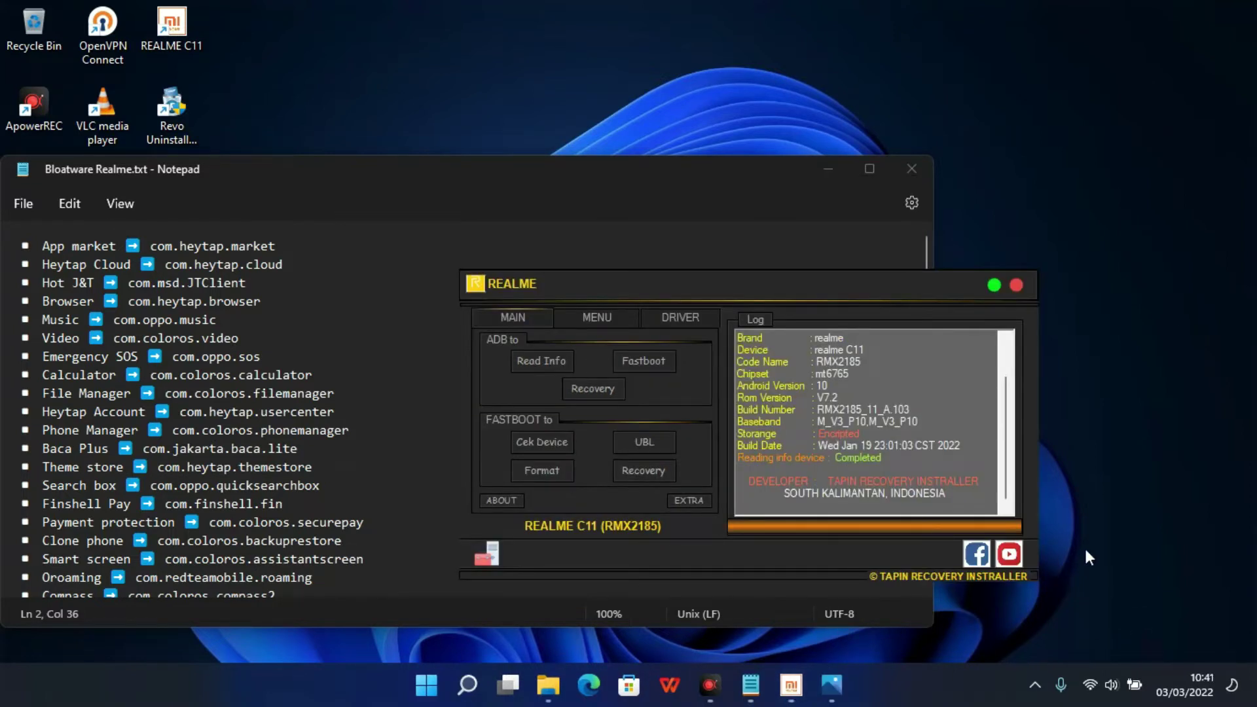
Run the recommended debloat from the extra functions and confirm deletion of the listed apps
{"action": "left_click", "coordinate": [698, 507]}
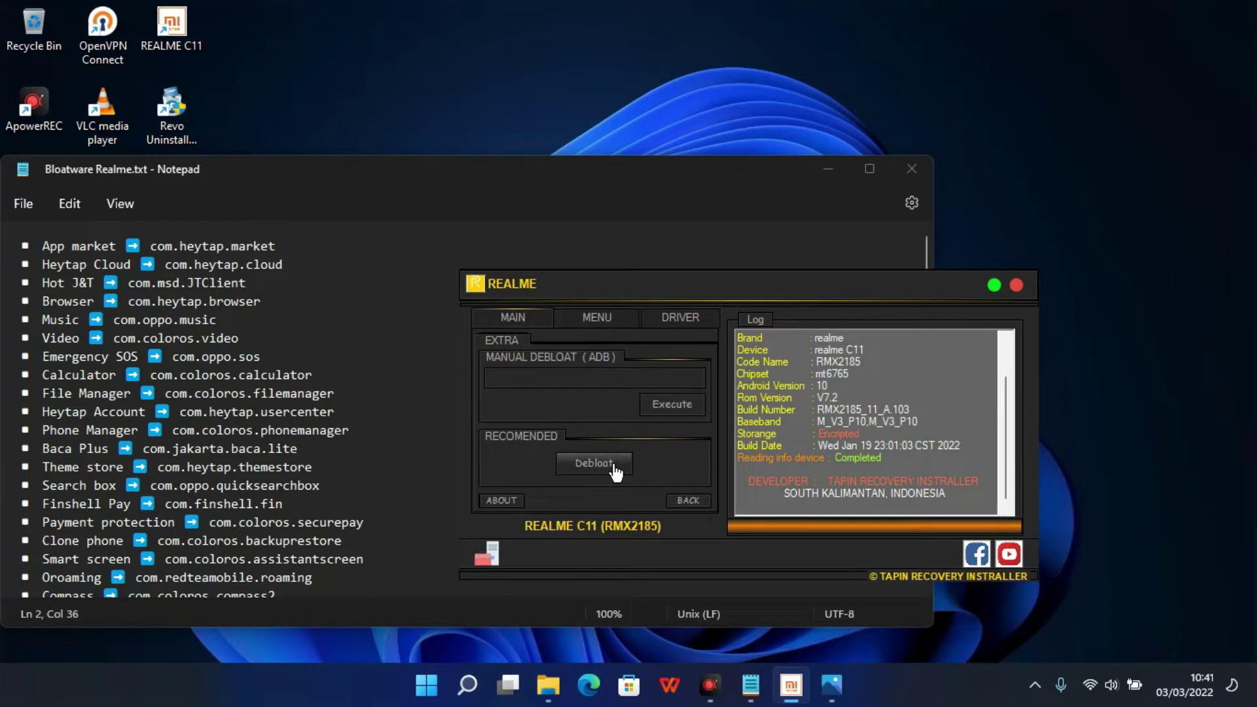
{"action": "left_click", "coordinate": [594, 463]}
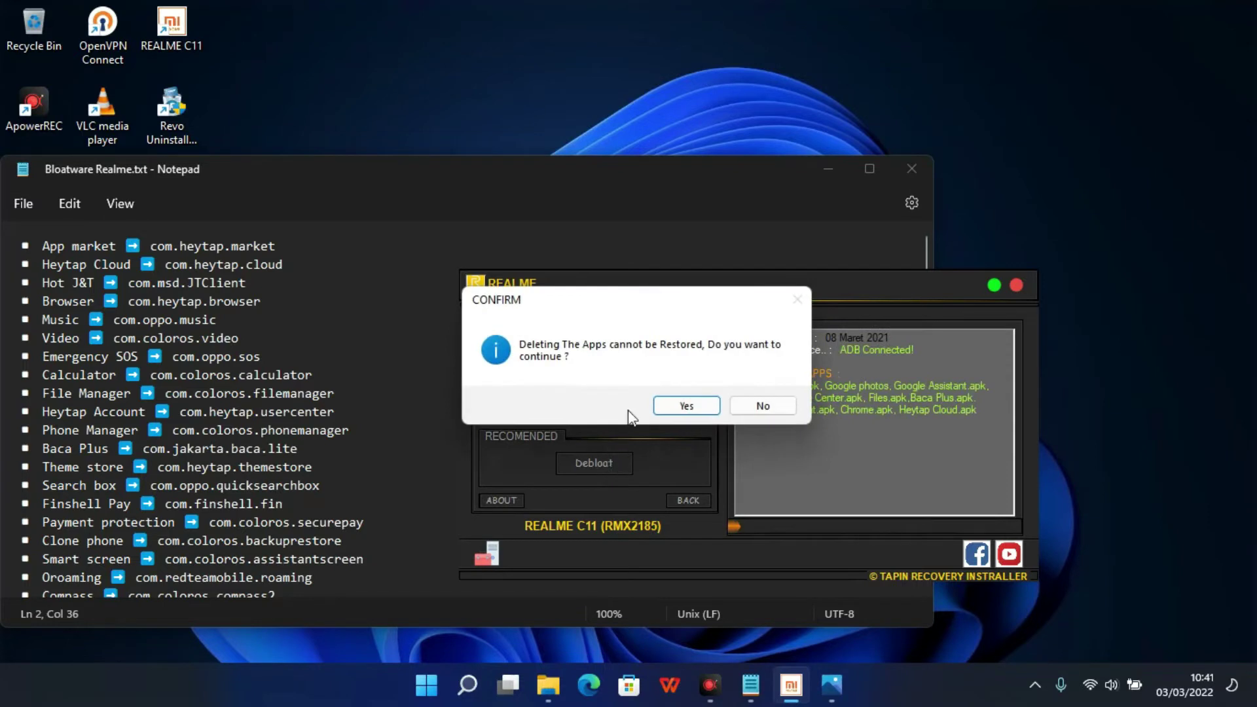
{"action": "left_click_drag", "start_coordinate": [674, 308], "coordinate": [678, 217]}
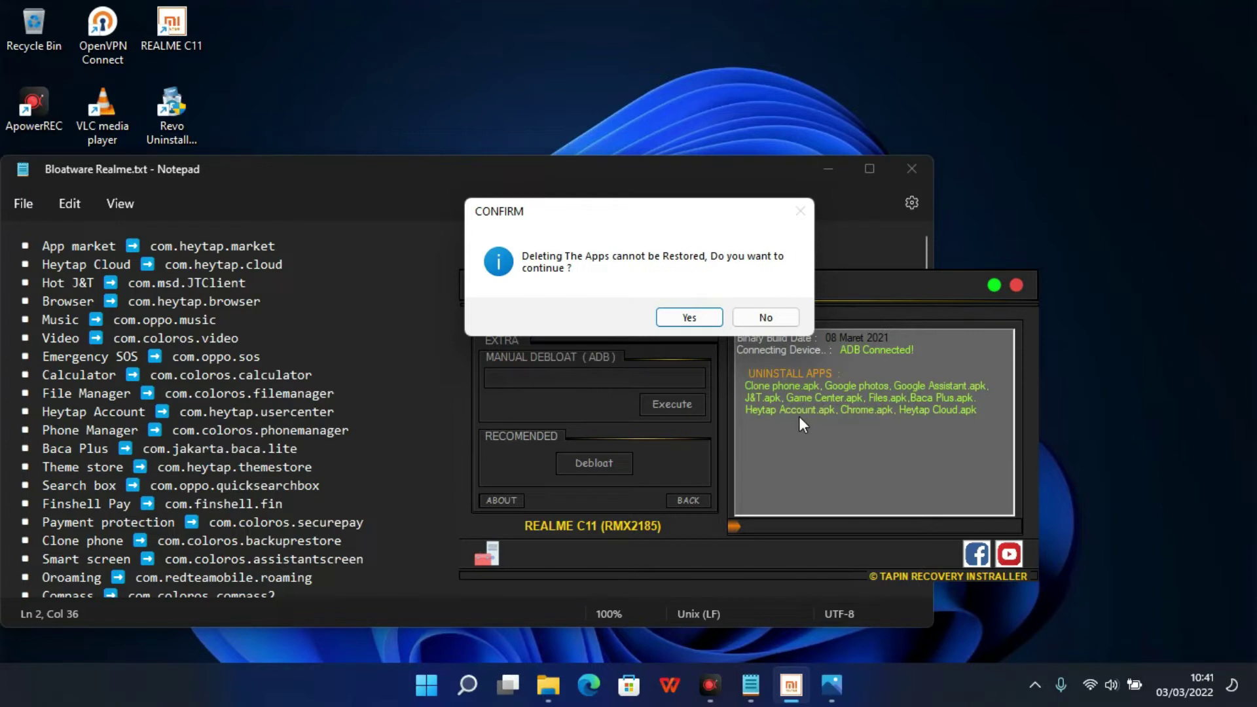
{"action": "left_click", "coordinate": [694, 319]}
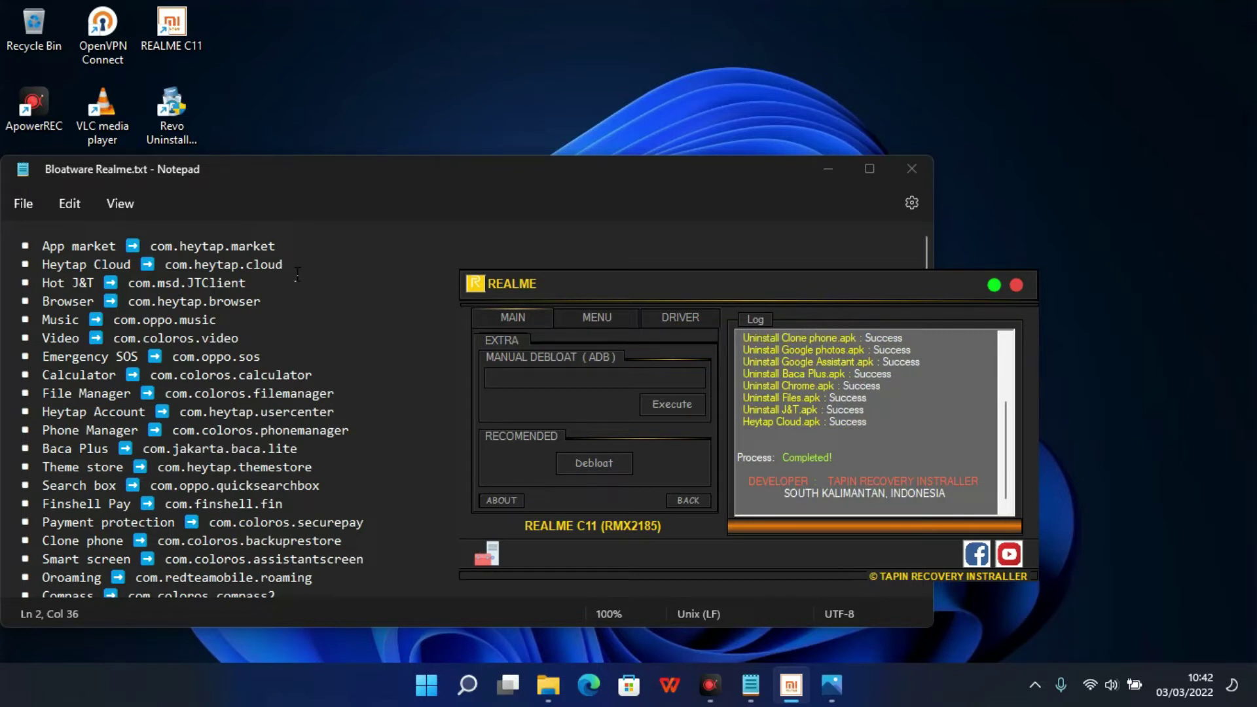
Look through the Realme and Google app package names in Bloatware Realme.txt in Notepad
{"action": "left_click", "coordinate": [276, 306]}
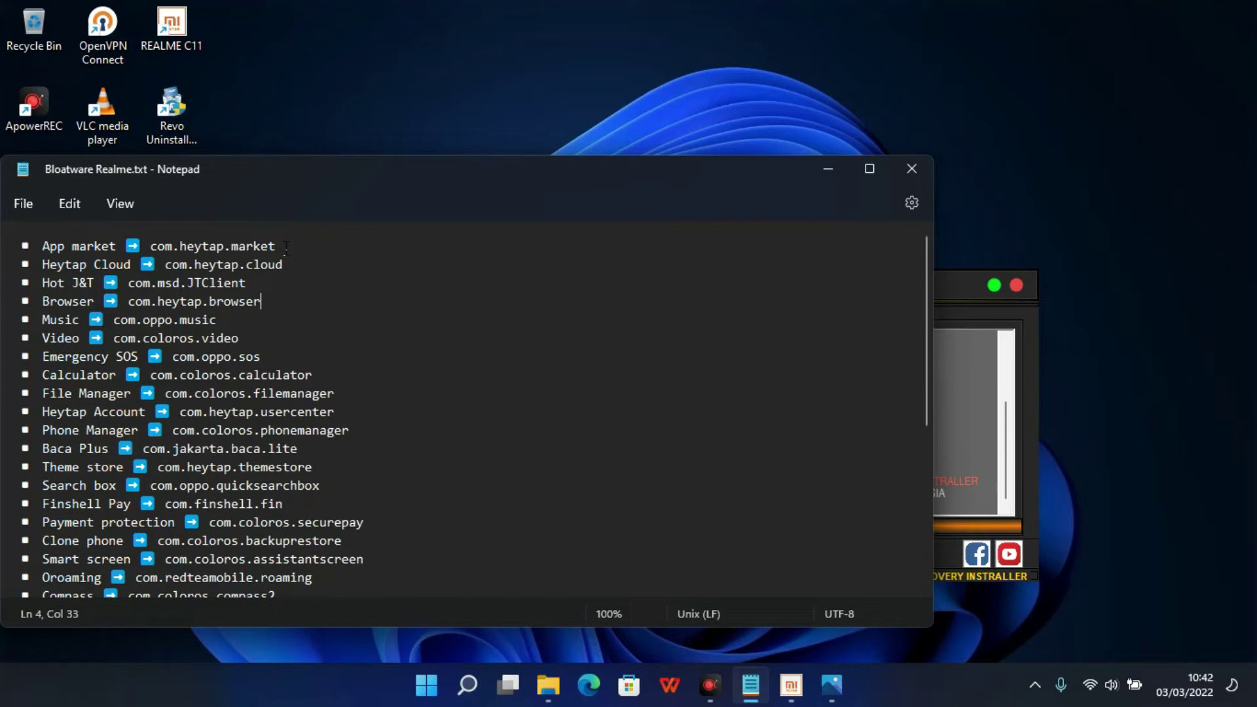
{"action": "left_click", "coordinate": [403, 347]}
{"action": "scroll", "coordinate": [408, 343], "scroll_direction": "down", "scroll_amount": 1}
{"action": "scroll", "coordinate": [407, 343], "scroll_direction": "down", "scroll_amount": 1}
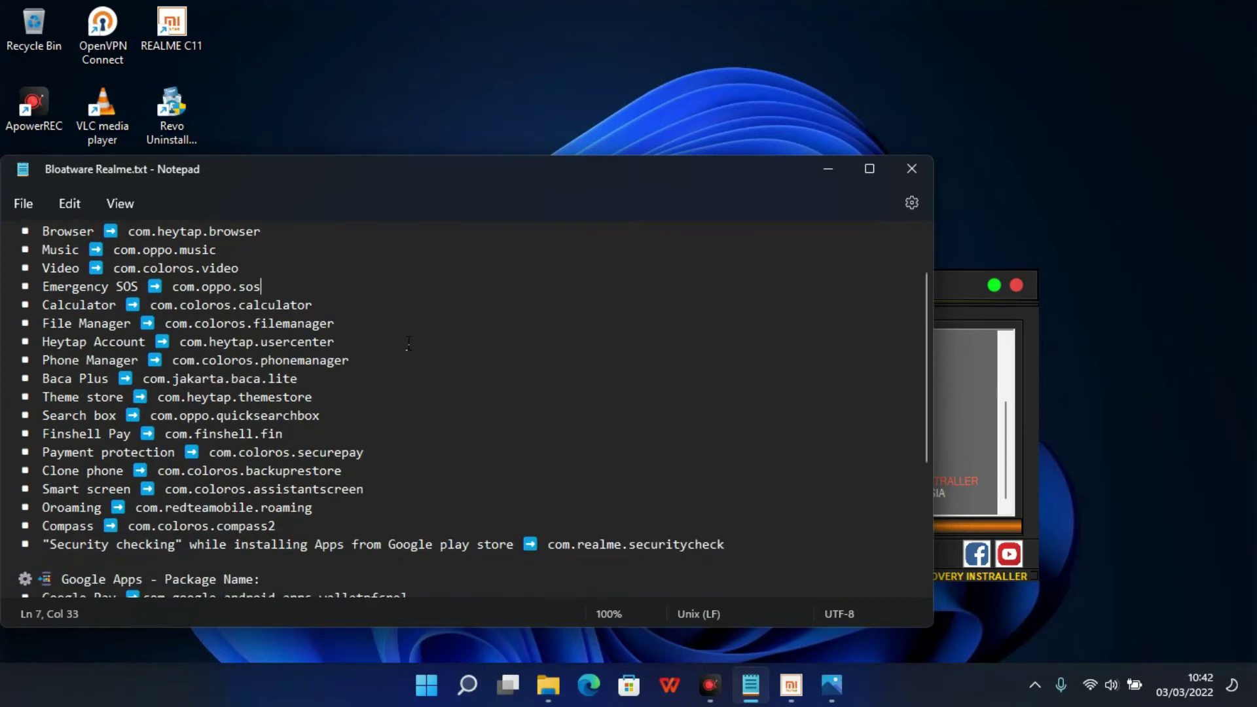
{"action": "scroll", "coordinate": [414, 347], "scroll_direction": "down", "scroll_amount": 1}
{"action": "scroll", "coordinate": [414, 347], "scroll_direction": "down", "scroll_amount": 2}
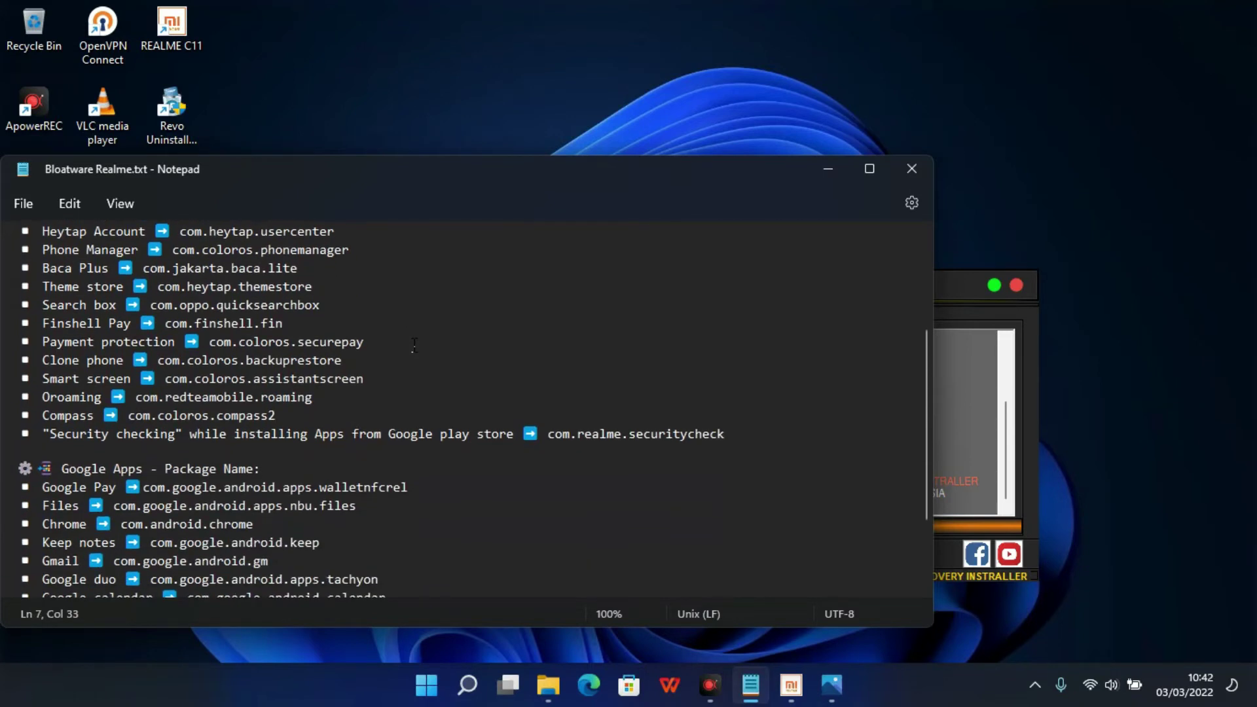
{"action": "scroll", "coordinate": [414, 345], "scroll_direction": "down", "scroll_amount": 1}
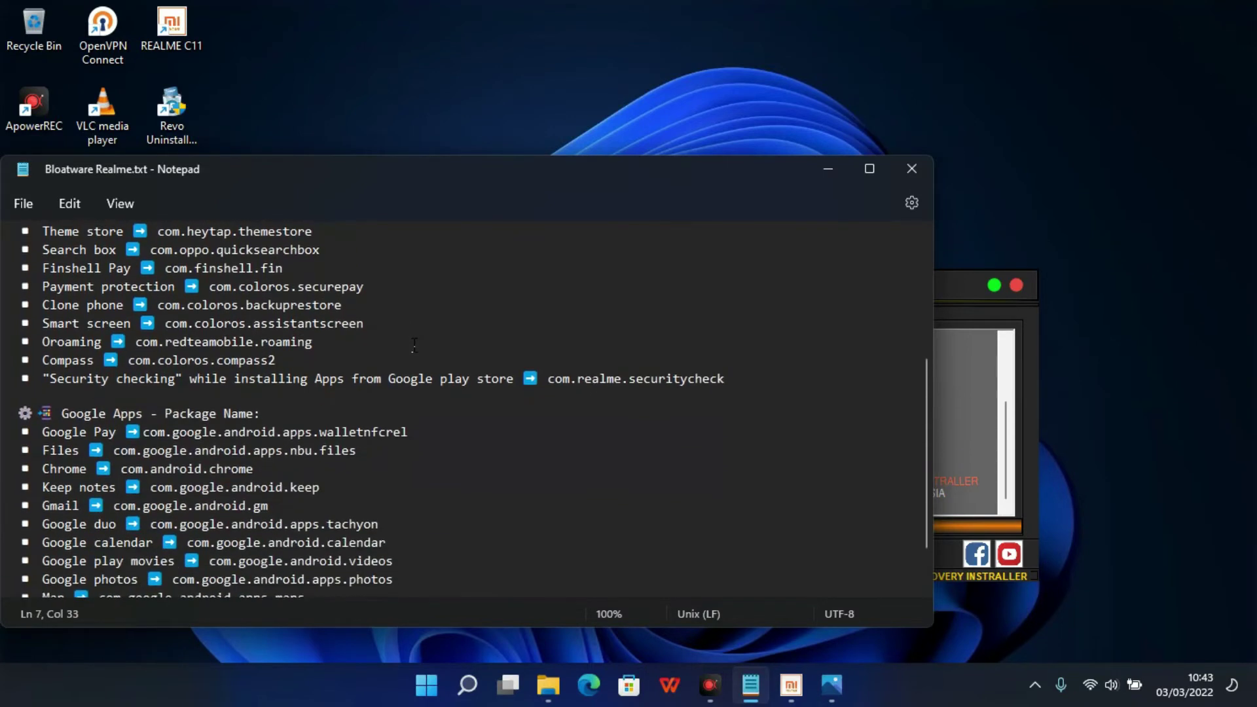
{"action": "scroll", "coordinate": [414, 345], "scroll_direction": "down", "scroll_amount": 1}
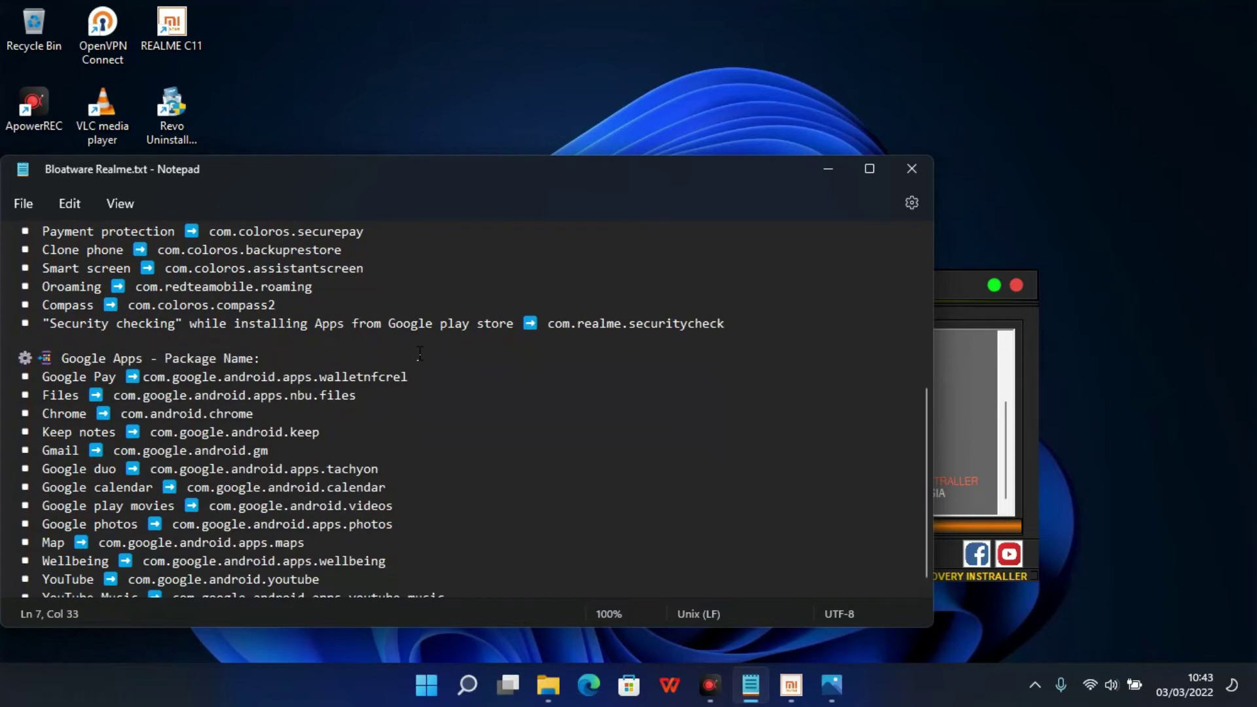
{"action": "scroll", "coordinate": [420, 354], "scroll_direction": "down", "scroll_amount": 1}
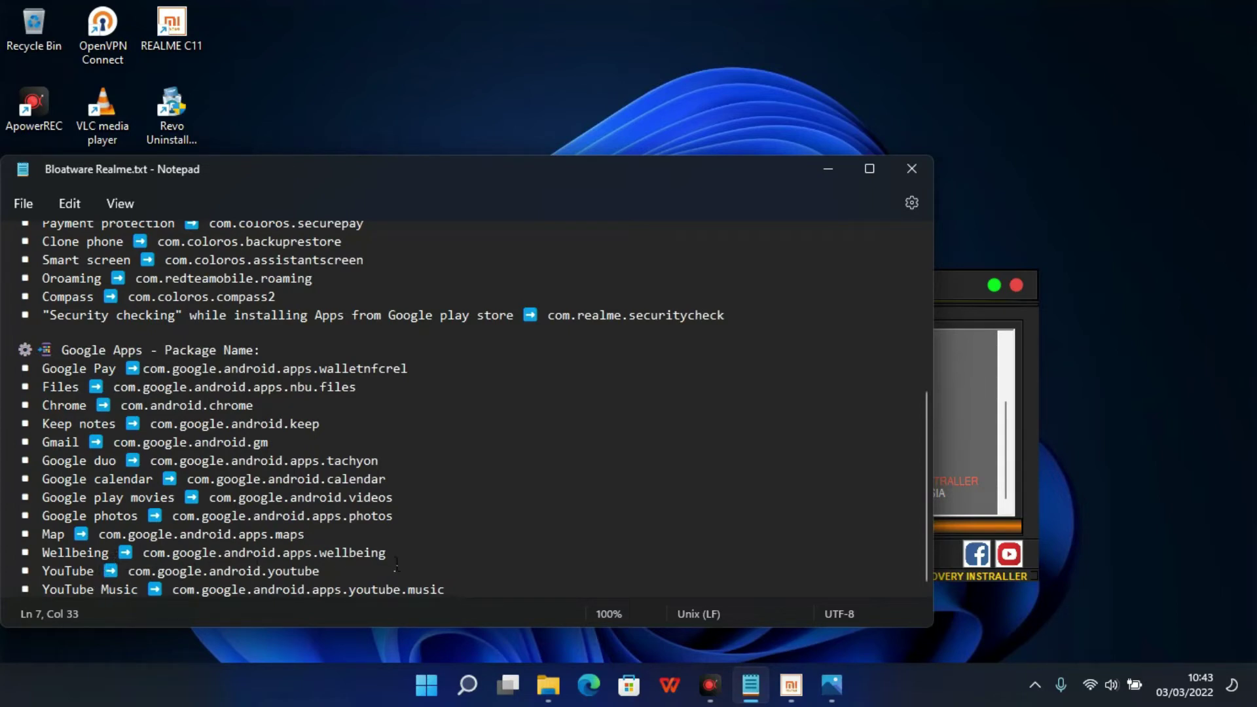
Copy com.google.android.apps.wellbeing from the list into the REALME tool's manual ADB debloat and execute the confirmed uninstall
{"action": "left_click_drag", "start_coordinate": [392, 557], "coordinate": [153, 564]}
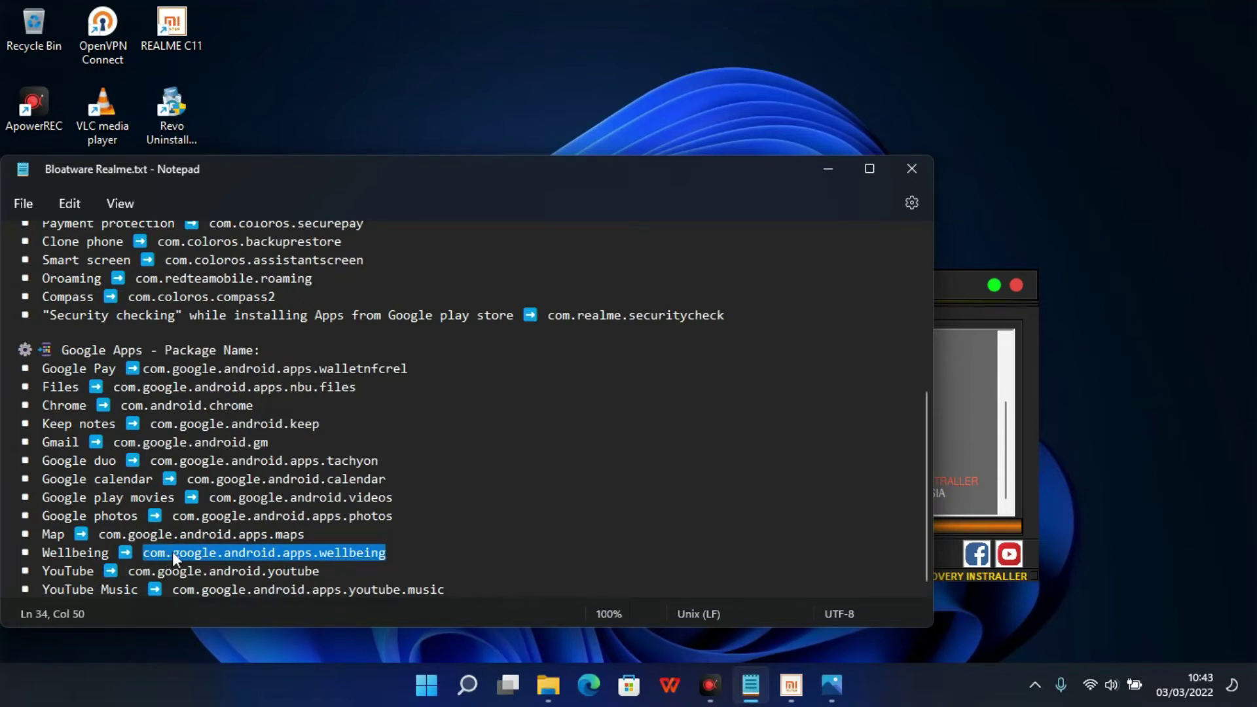
{"action": "right_click", "coordinate": [172, 551]}
{"action": "left_click", "coordinate": [251, 267]}
{"action": "left_click", "coordinate": [1025, 367]}
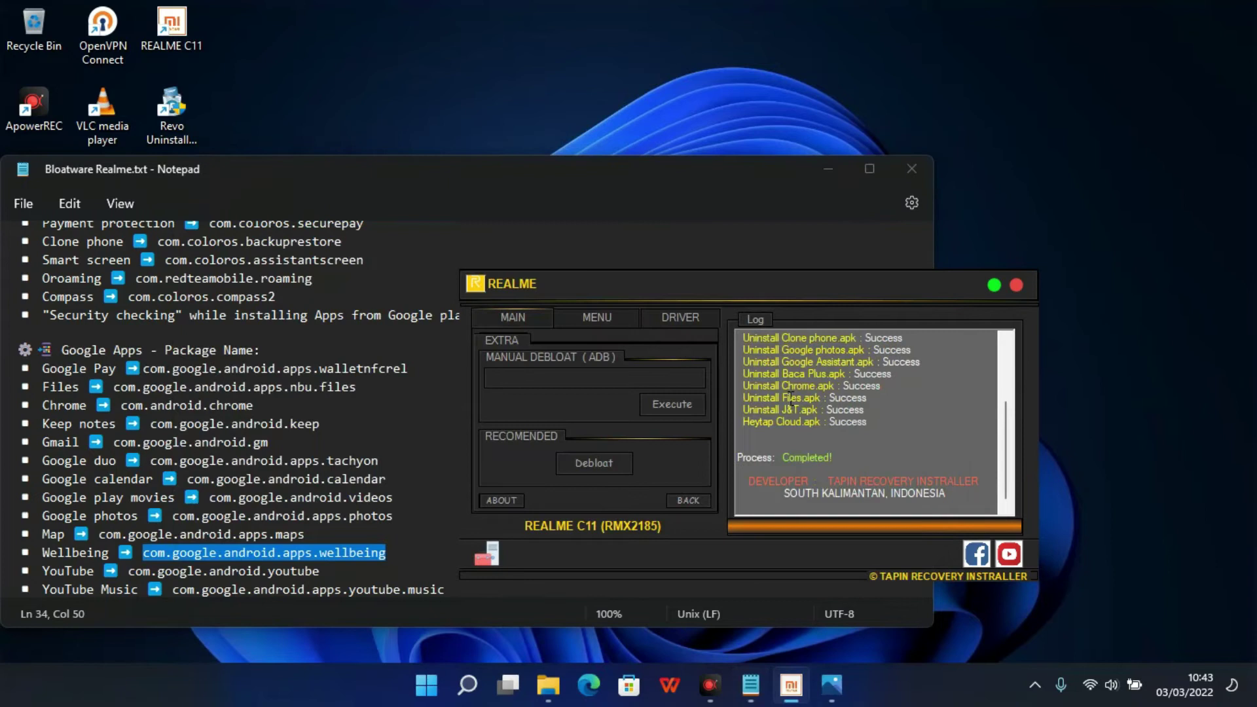
{"action": "left_click", "coordinate": [613, 376]}
{"action": "right_click", "coordinate": [610, 373]}
{"action": "left_click", "coordinate": [654, 456]}
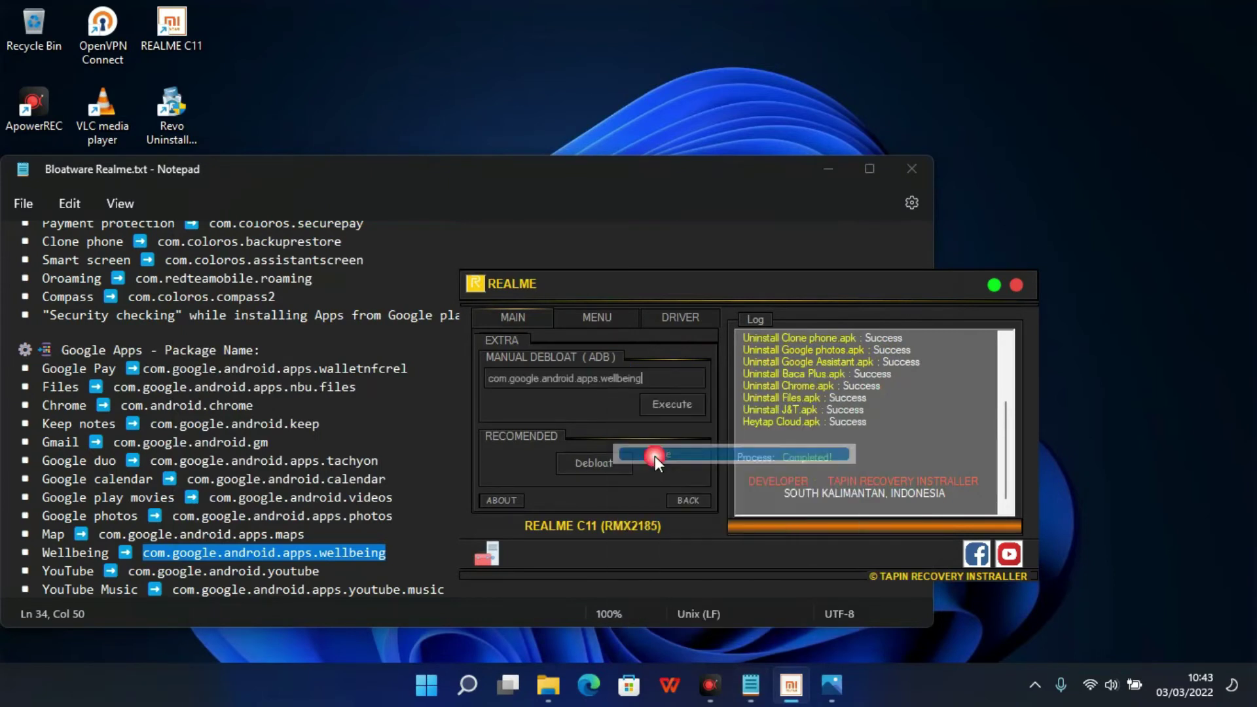
{"action": "left_click", "coordinate": [671, 405]}
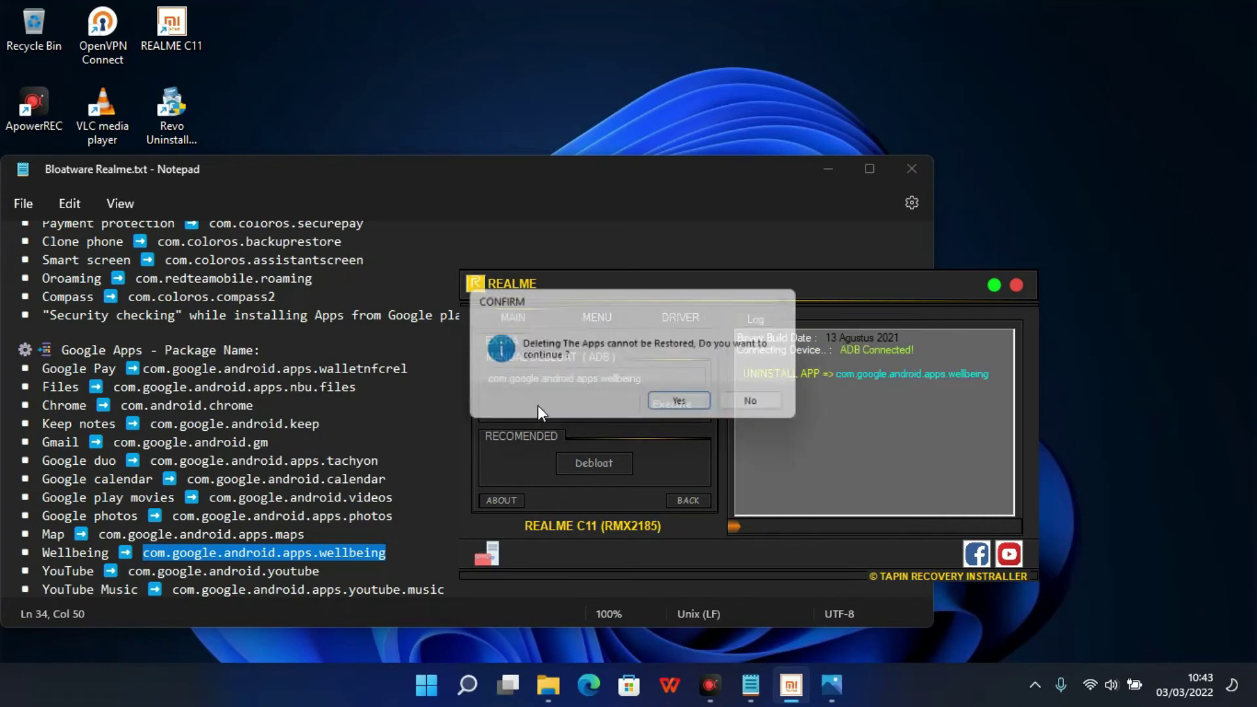
{"action": "left_click", "coordinate": [686, 406]}
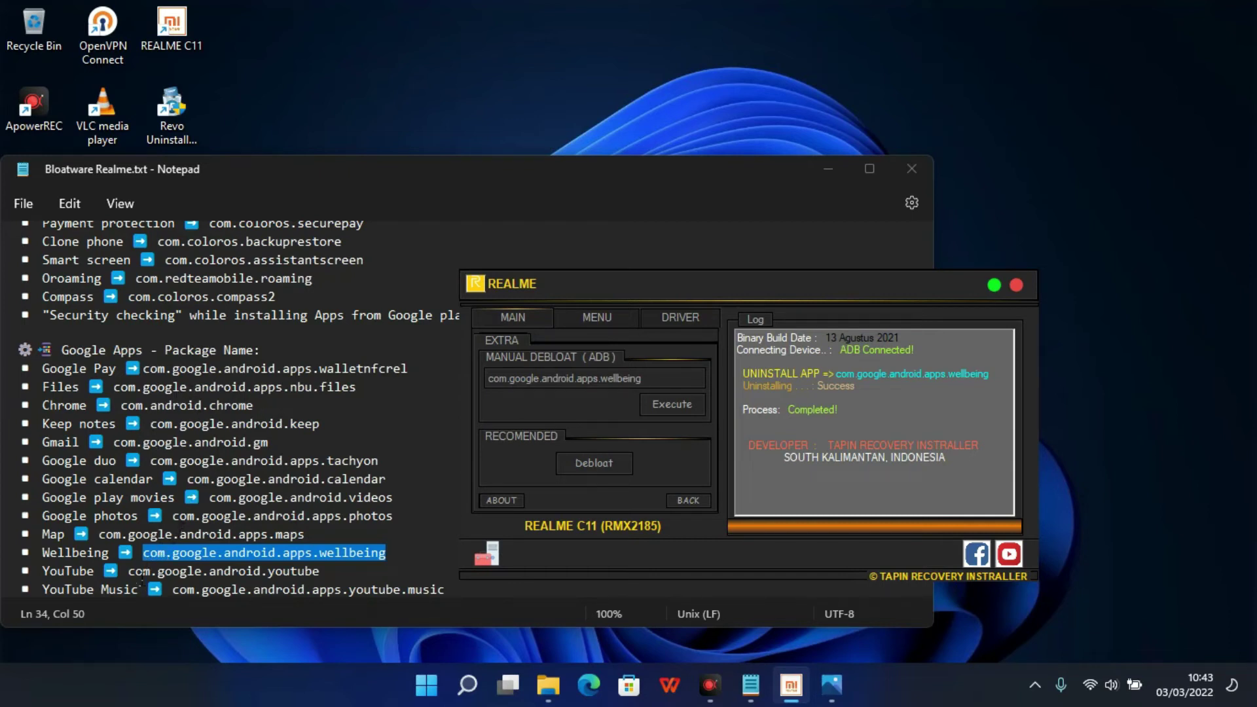
Copy the Baca Plus package name com.jakarta.baca.lite from the Notepad list
{"action": "left_click", "coordinate": [163, 499]}
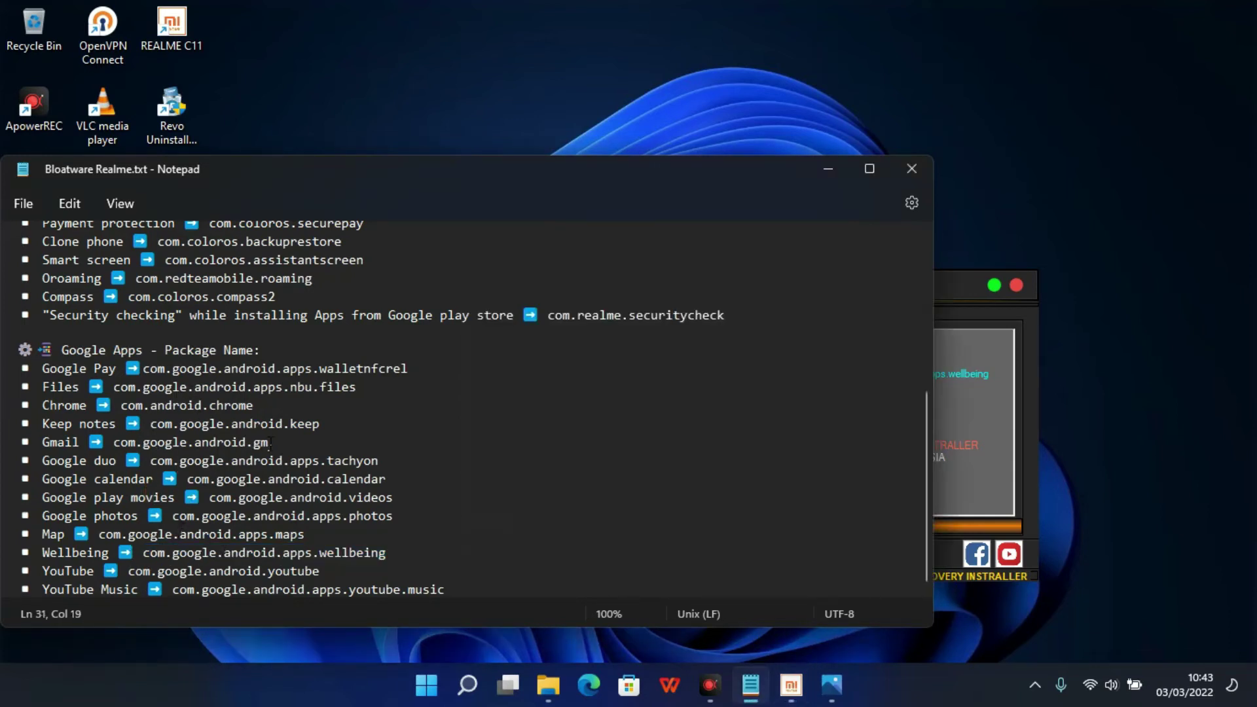
{"action": "scroll", "coordinate": [271, 441], "scroll_direction": "up", "scroll_amount": 3}
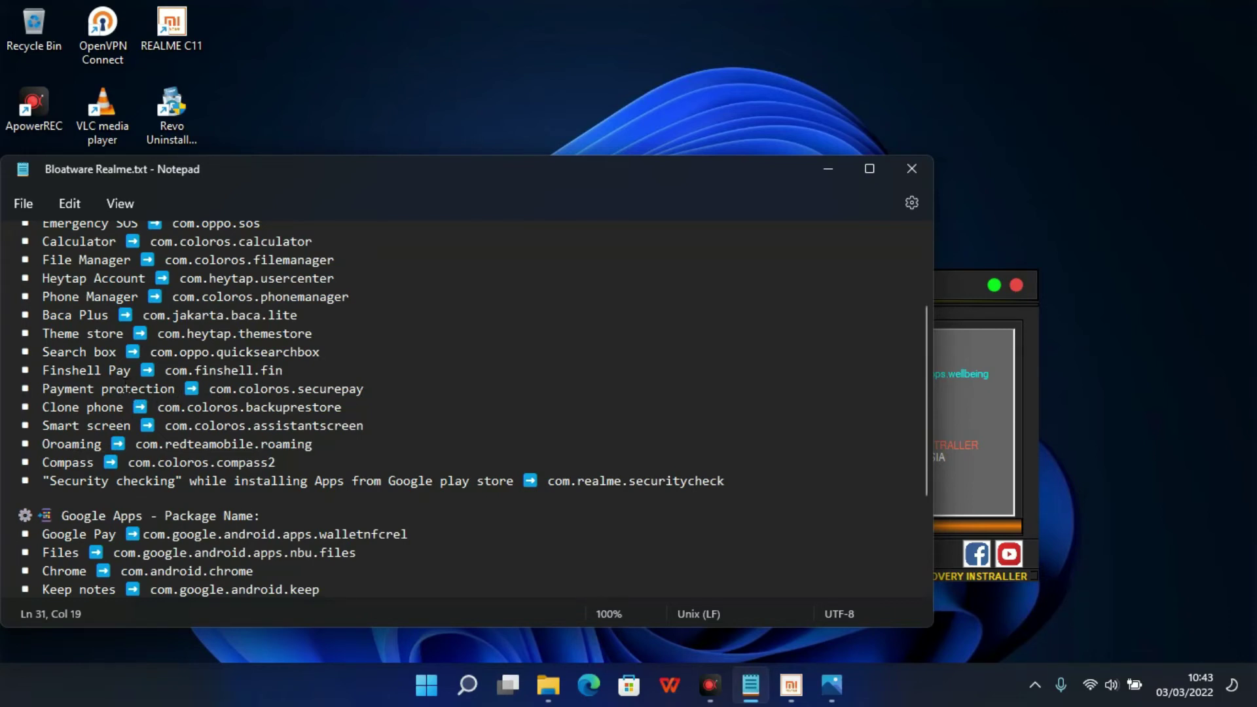
{"action": "left_click", "coordinate": [113, 357]}
{"action": "left_click", "coordinate": [96, 317]}
{"action": "left_click_drag", "start_coordinate": [298, 315], "coordinate": [142, 317]}
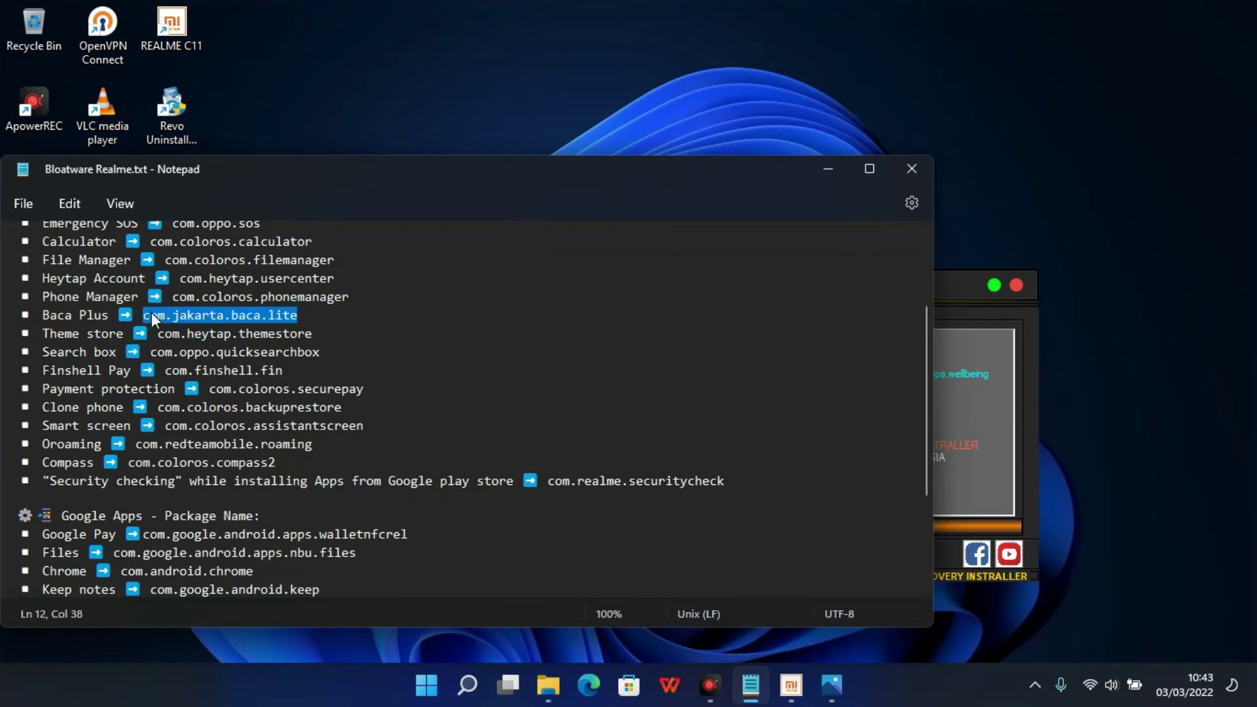
{"action": "right_click", "coordinate": [155, 318]}
{"action": "left_click", "coordinate": [236, 97]}
Try to uninstall com.jakarta.baca.lite by replacing the package name in the REALME tool's manual debloat and confirming
{"action": "left_click", "coordinate": [982, 432]}
{"action": "left_click_drag", "start_coordinate": [642, 378], "coordinate": [487, 379]}
{"action": "key", "text": "BackSpace"}
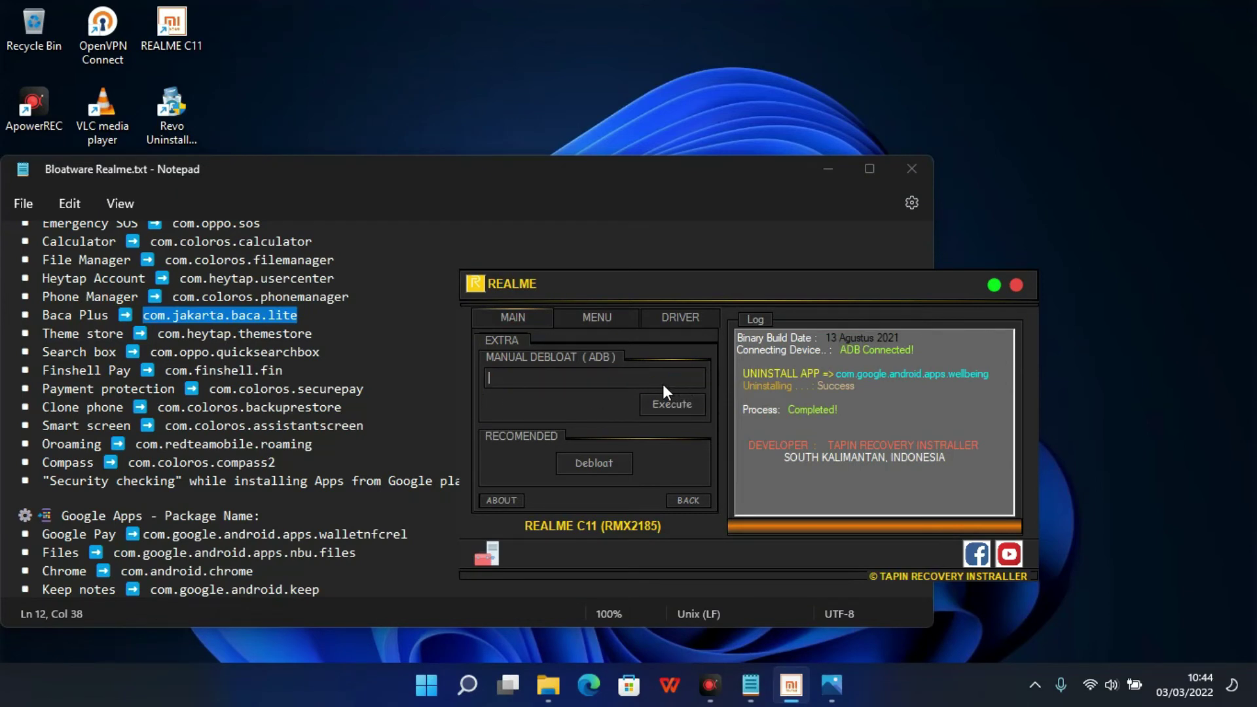
{"action": "right_click", "coordinate": [665, 386]}
{"action": "left_click", "coordinate": [700, 464]}
{"action": "left_click", "coordinate": [679, 407]}
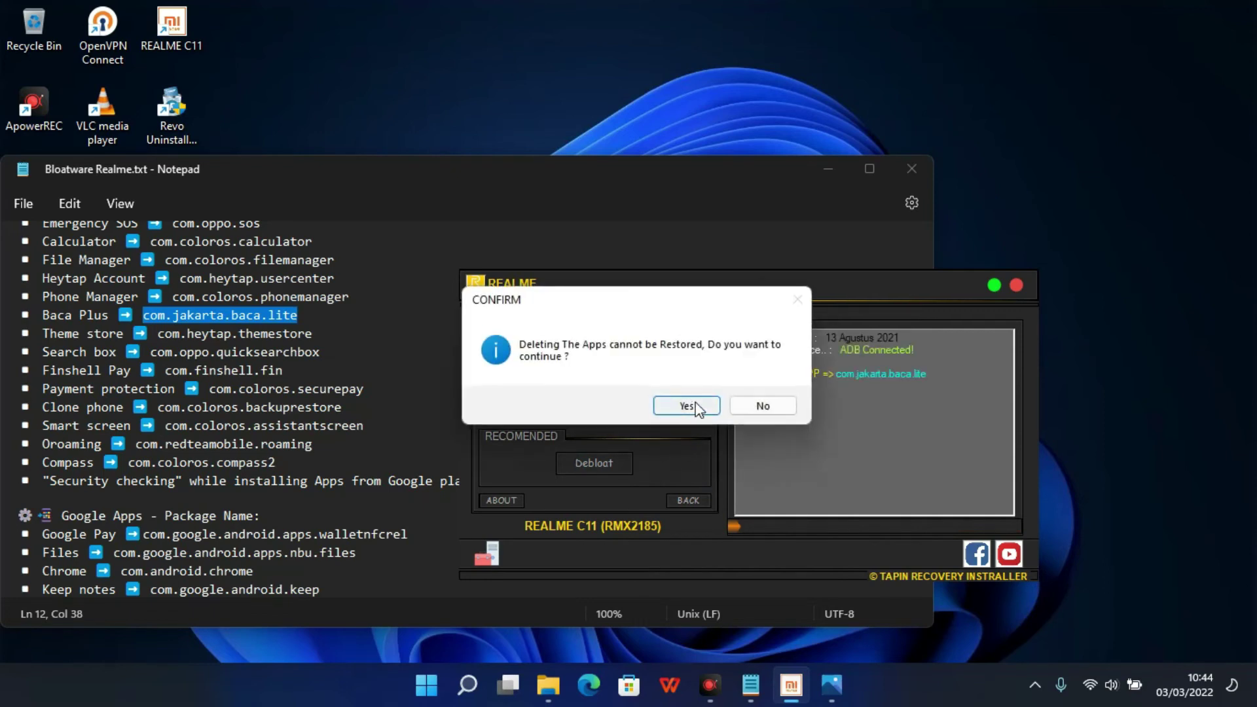
{"action": "left_click", "coordinate": [686, 406]}
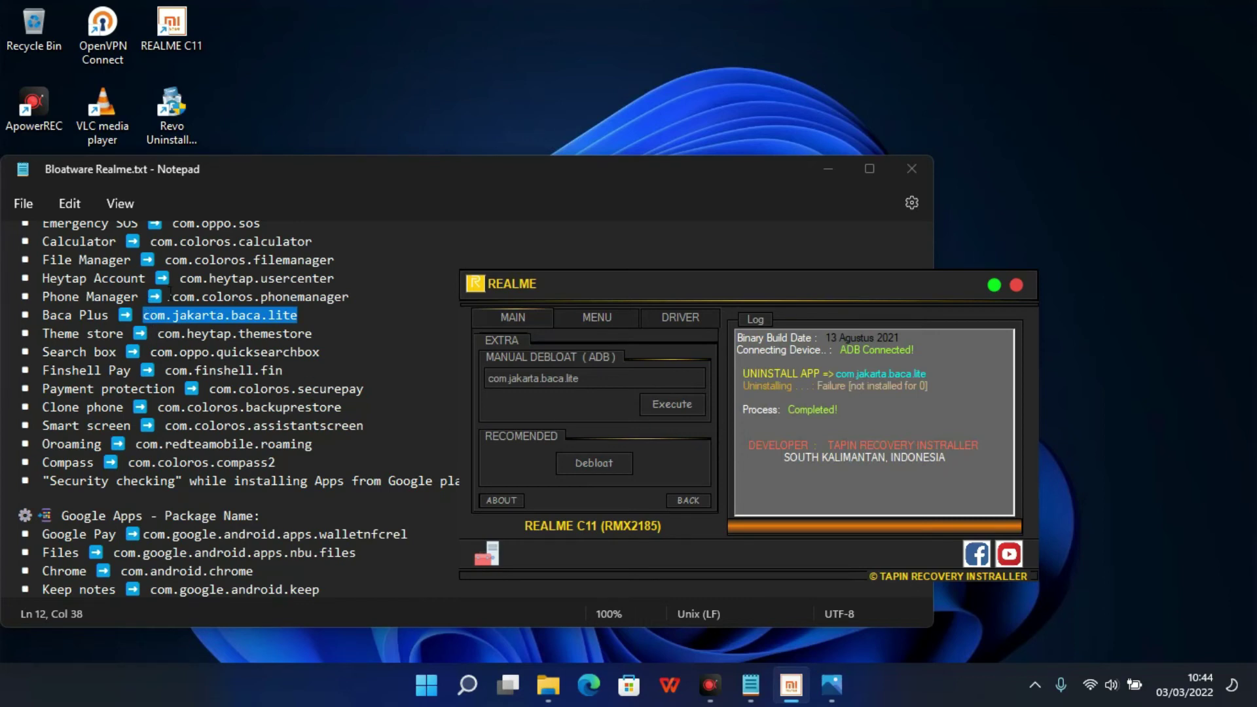
Copy the App market package name com.heytap.market from the Notepad list
{"action": "left_click", "coordinate": [205, 288]}
{"action": "scroll", "coordinate": [208, 301], "scroll_direction": "up", "scroll_amount": 1}
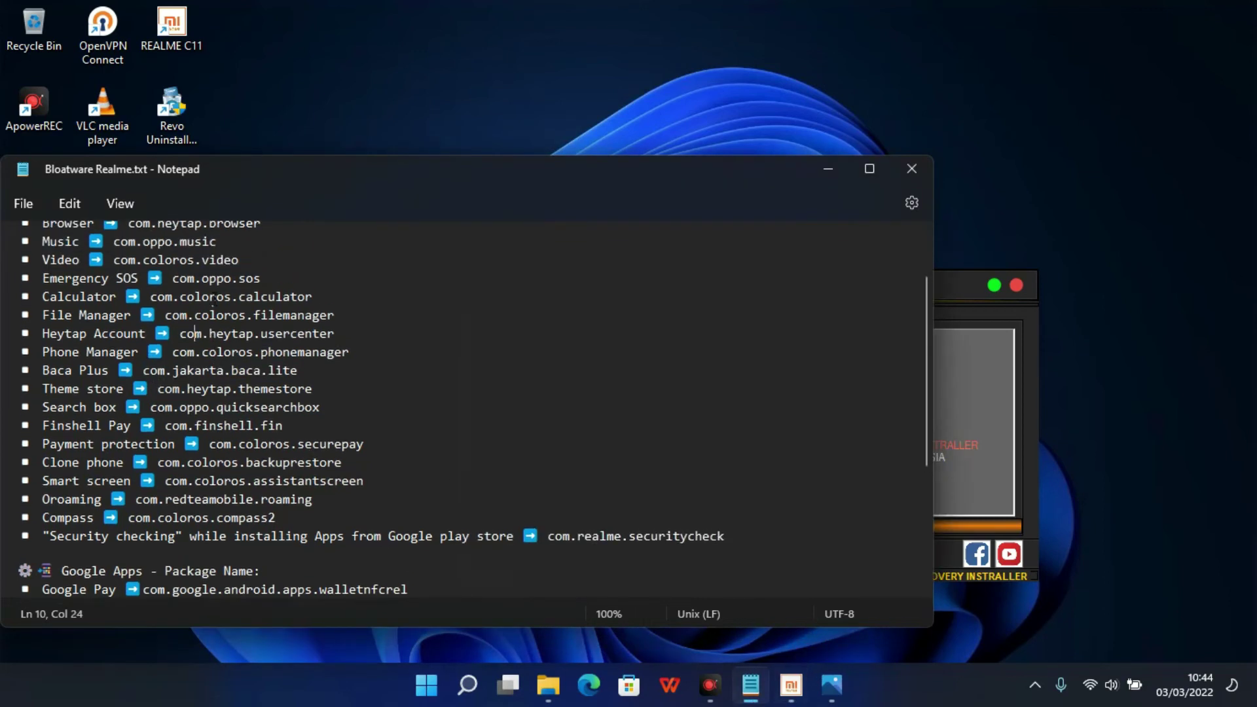
{"action": "scroll", "coordinate": [211, 317], "scroll_direction": "up", "scroll_amount": 2}
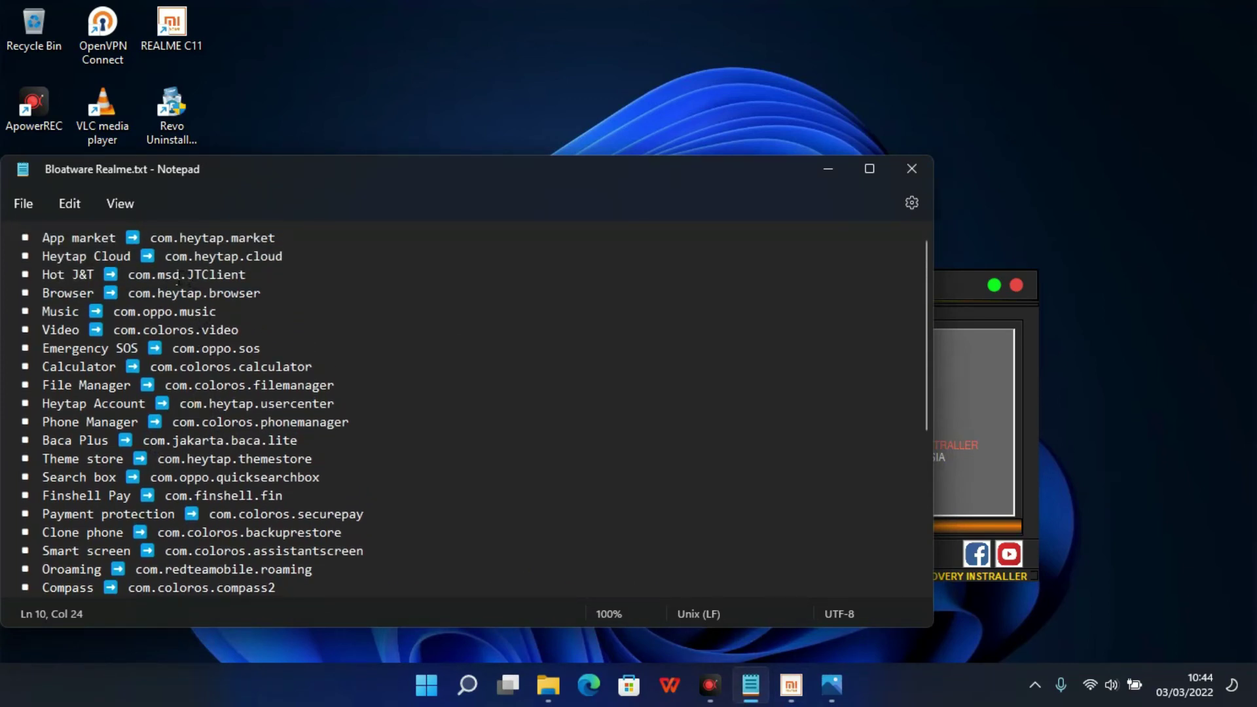
{"action": "left_click_drag", "start_coordinate": [150, 238], "coordinate": [272, 242]}
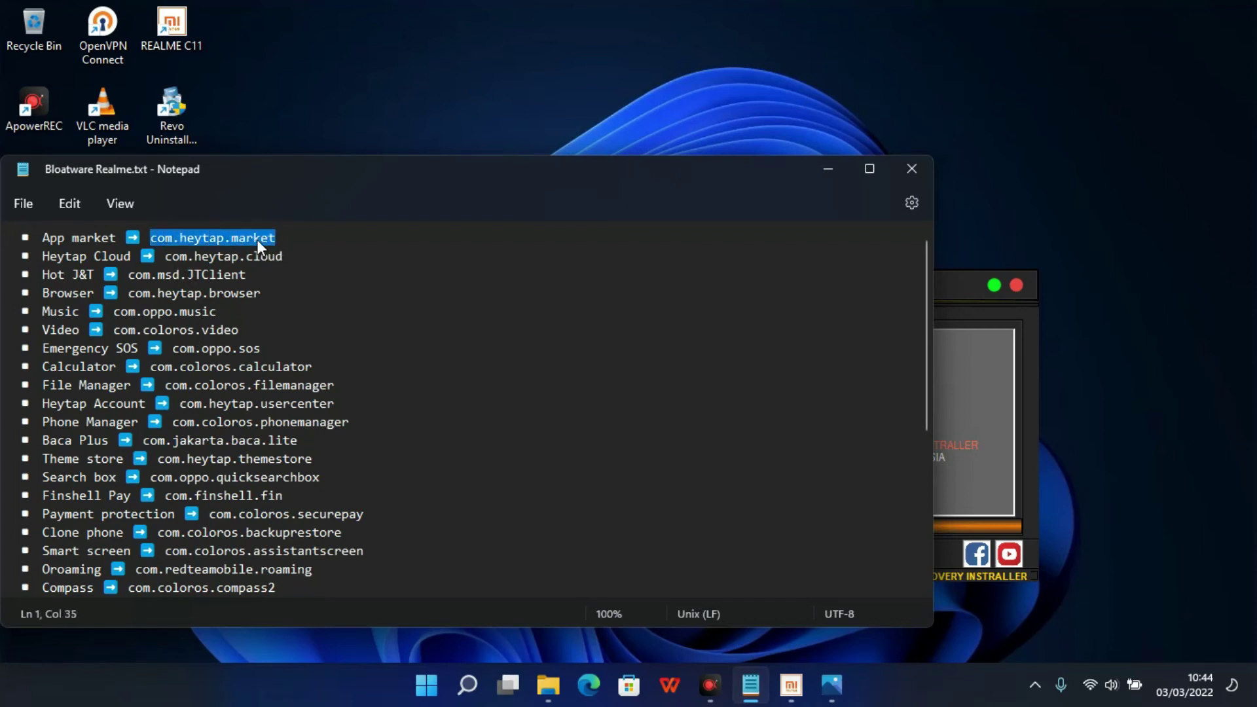
{"action": "right_click", "coordinate": [257, 238]}
{"action": "left_click", "coordinate": [319, 336]}
Try to uninstall com.heytap.market by replacing the package name in the REALME tool's manual debloat and confirming
{"action": "left_click", "coordinate": [943, 416]}
{"action": "left_click_drag", "start_coordinate": [580, 379], "coordinate": [466, 378]}
{"action": "key", "text": "BackSpace"}
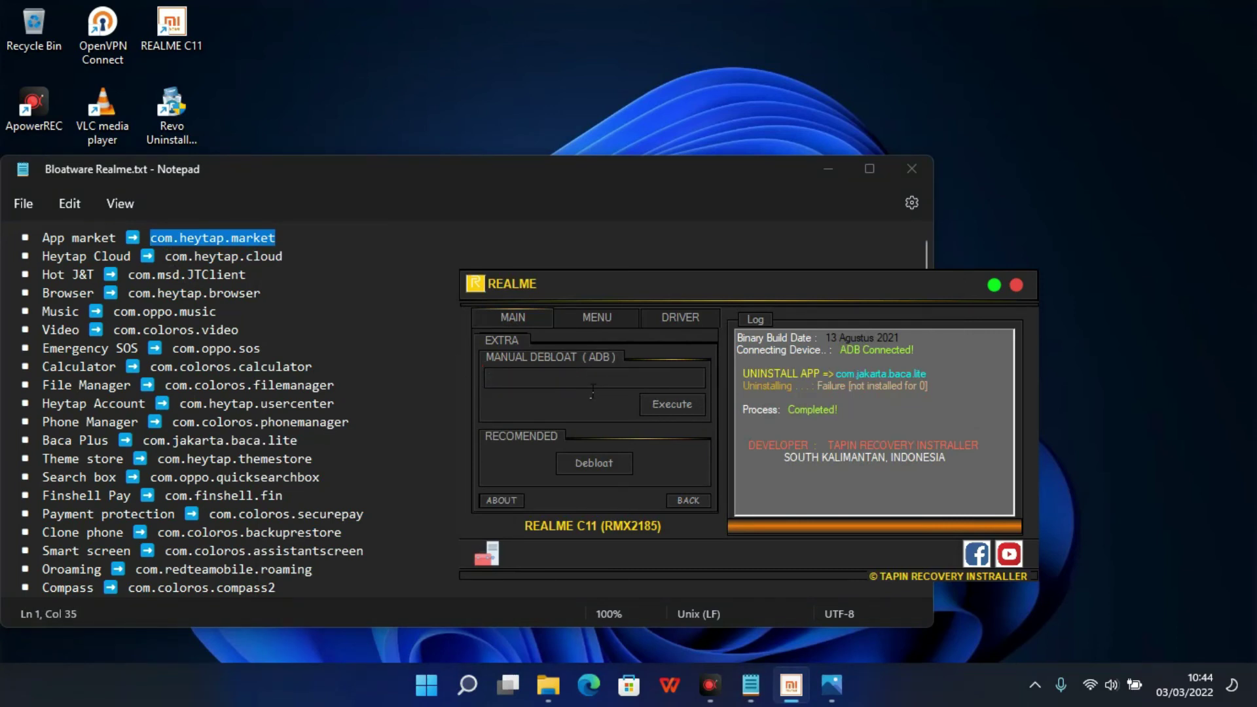
{"action": "right_click", "coordinate": [589, 380]}
{"action": "left_click", "coordinate": [612, 461]}
{"action": "left_click", "coordinate": [673, 405]}
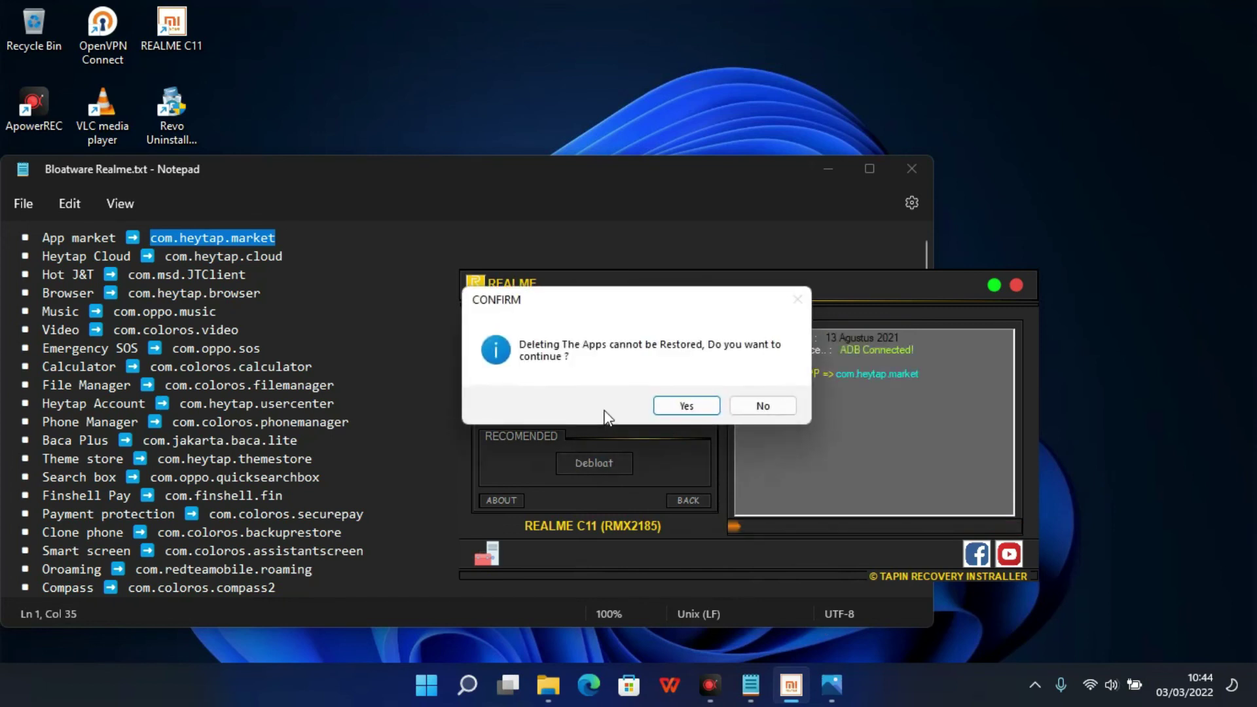
{"action": "left_click", "coordinate": [685, 407]}
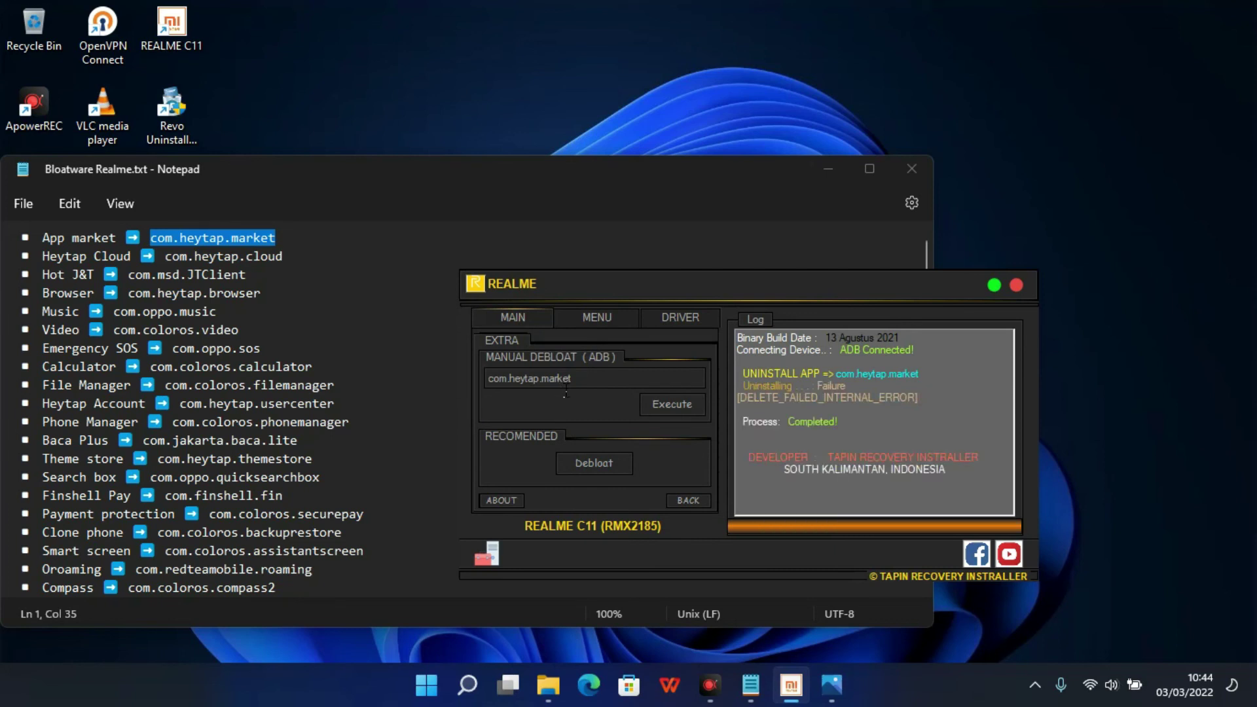